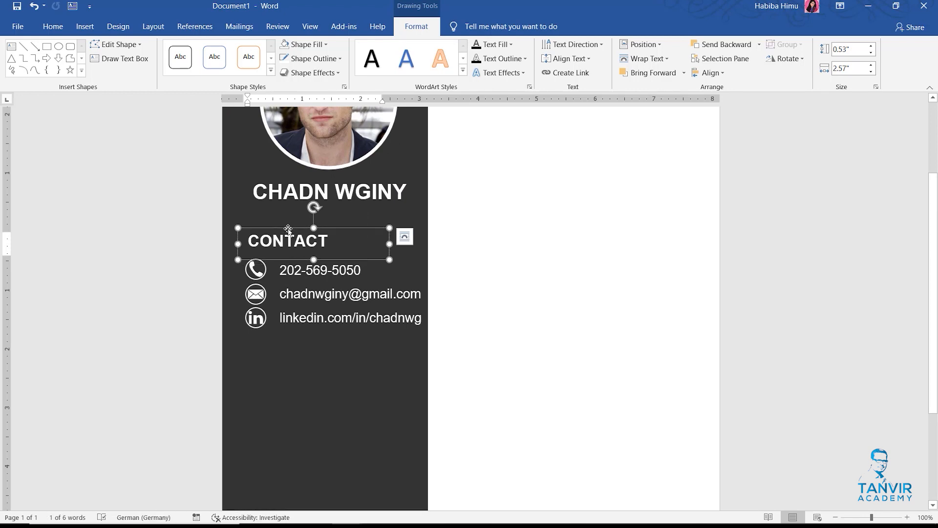
# Duplicate the CONTACT heading below the LinkedIn line and change the copy's text to EDUCATION.
pyautogui.moveTo(288, 229); pyautogui.dragTo(285, 341)
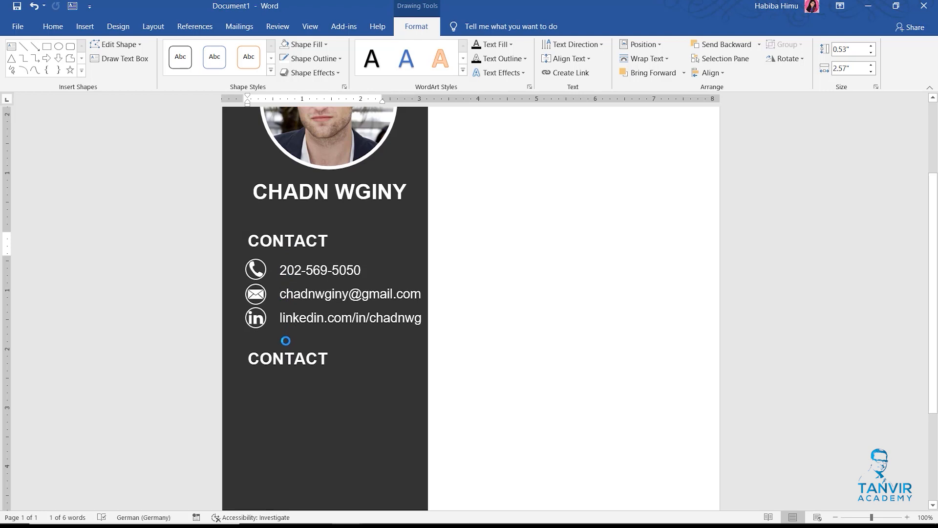
pyautogui.doubleClick(305, 368)
pyautogui.write('E')
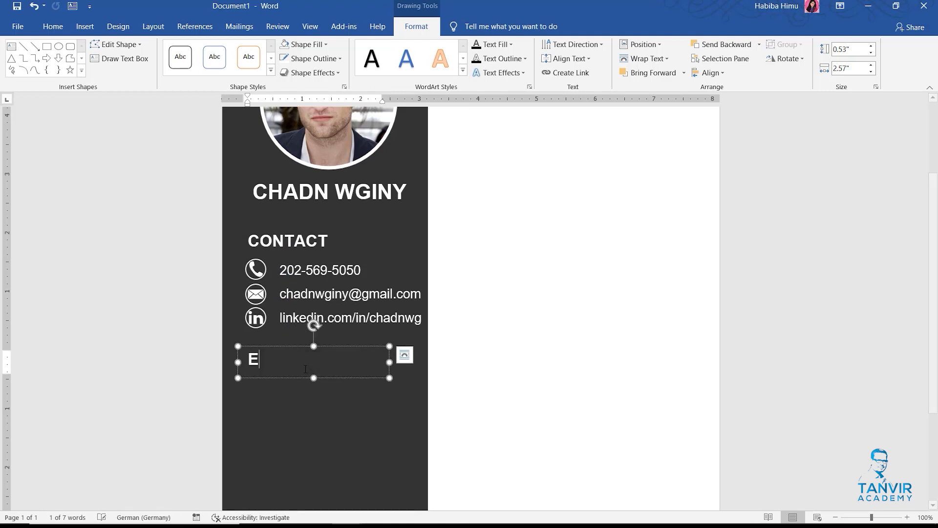
pyautogui.write('DUCATION')
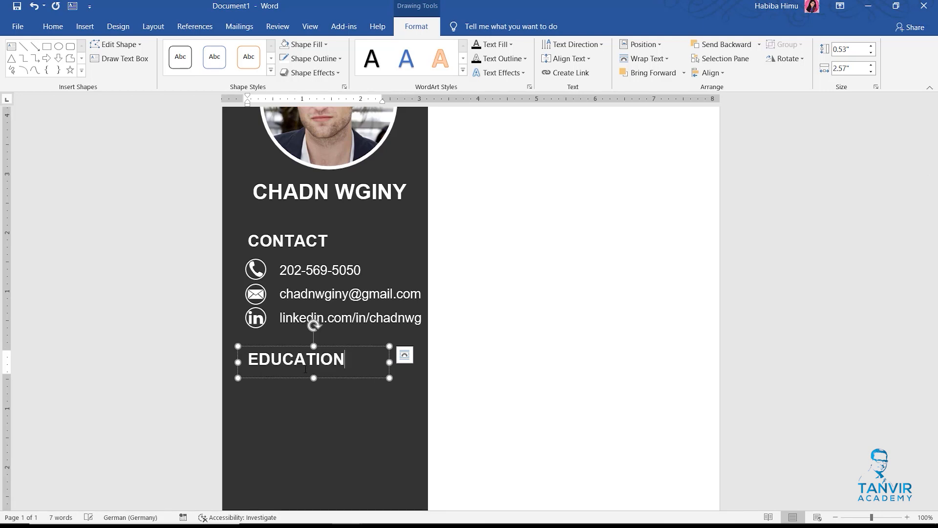
pyautogui.click(361, 444)
# Switch to the resume text document and copy the three-line entry under its EDUCATION heading.
pyautogui.moveTo(346, 519)
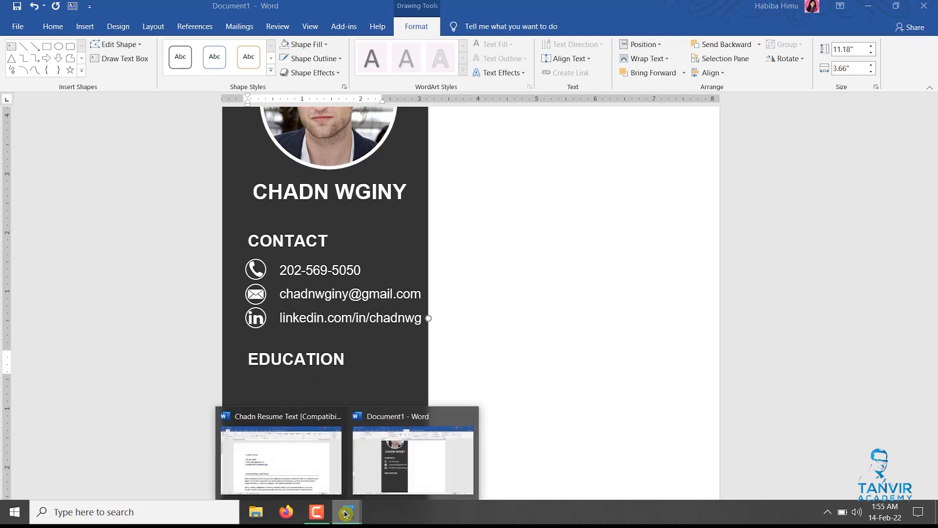
pyautogui.click(266, 444)
pyautogui.scroll(-6, 460, 333)
pyautogui.scroll(-20, 459, 335)
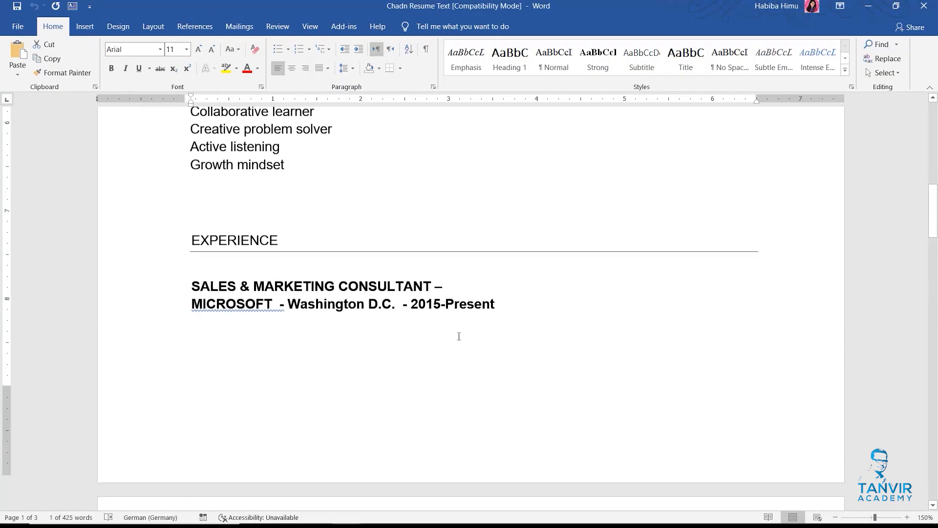
pyautogui.scroll(-20, 458, 338)
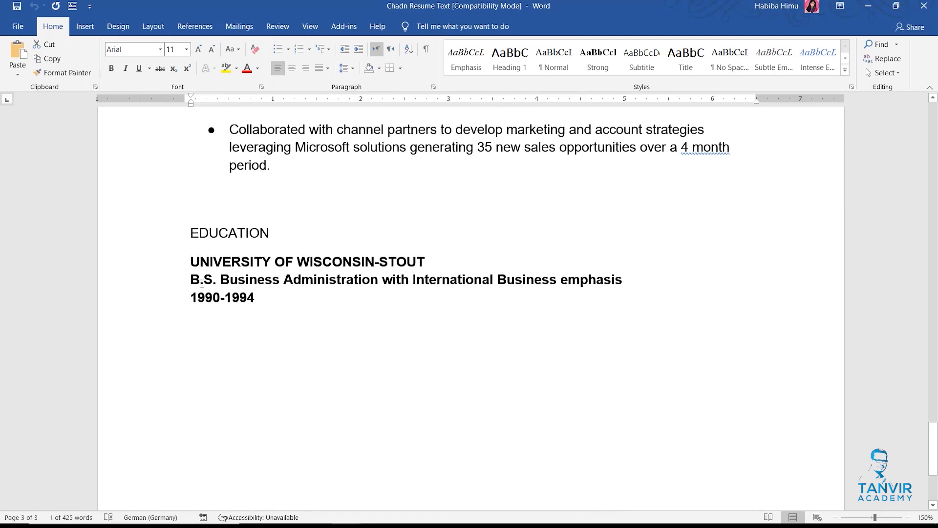
pyautogui.moveTo(237, 289); pyautogui.dragTo(192, 261)
pyautogui.hotkey('ctrl', 'c')
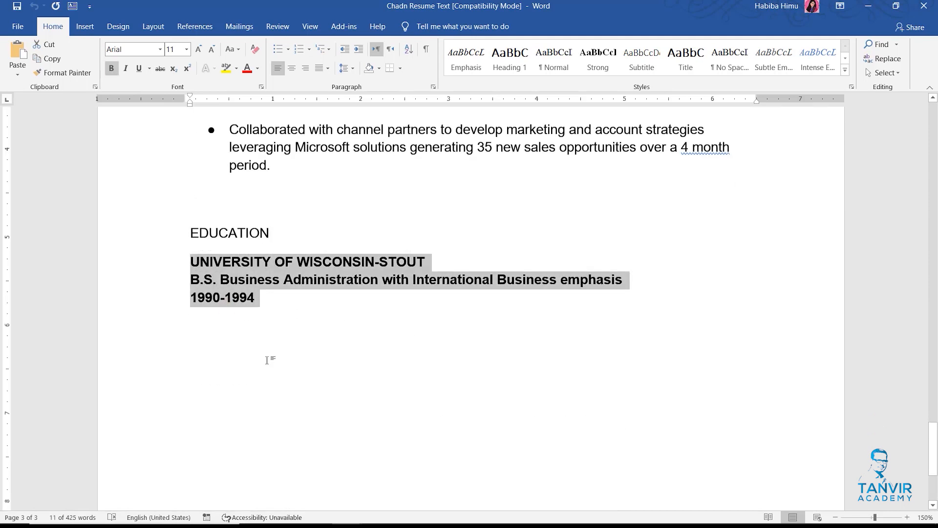
# Back in Document1, duplicate the e-mail text box below the EDUCATION heading and stretch the copy to about 1.29" tall.
pyautogui.click(347, 512)
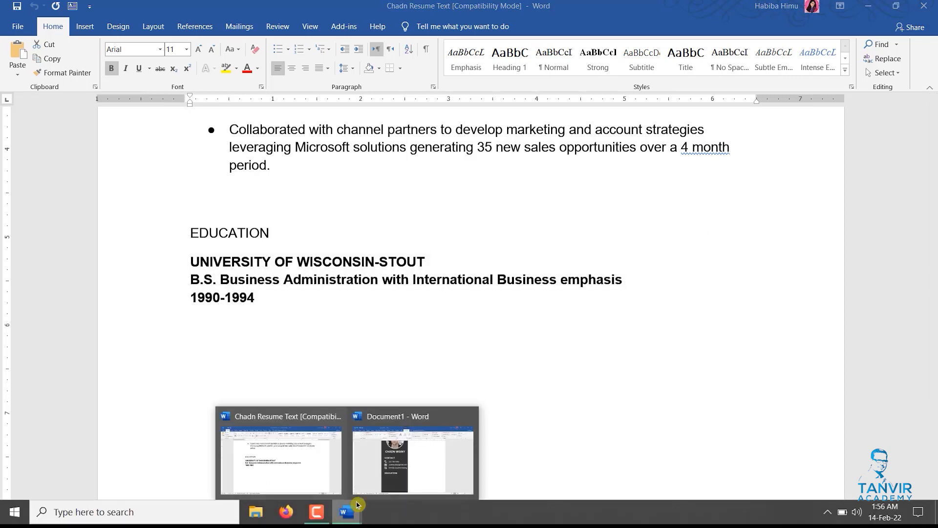
pyautogui.click(418, 416)
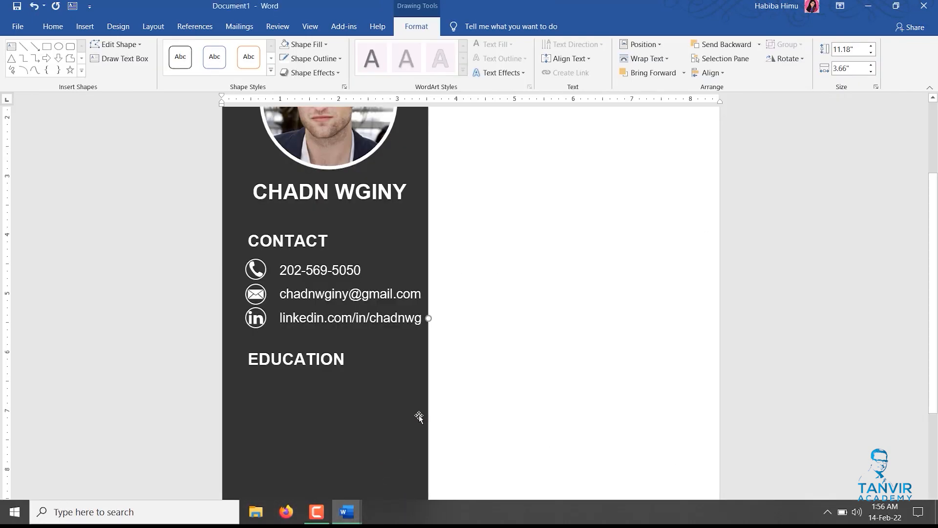
pyautogui.click(348, 323)
pyautogui.click(370, 294)
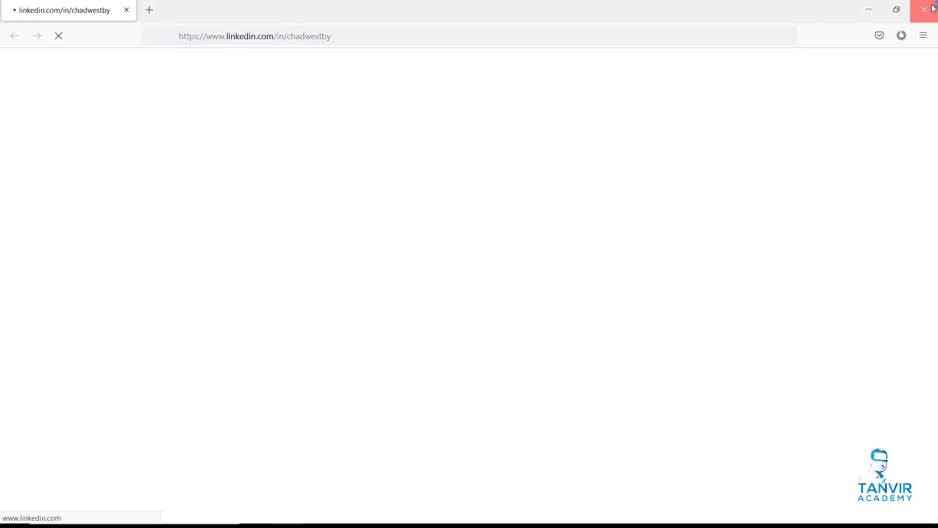
pyautogui.click(934, 6)
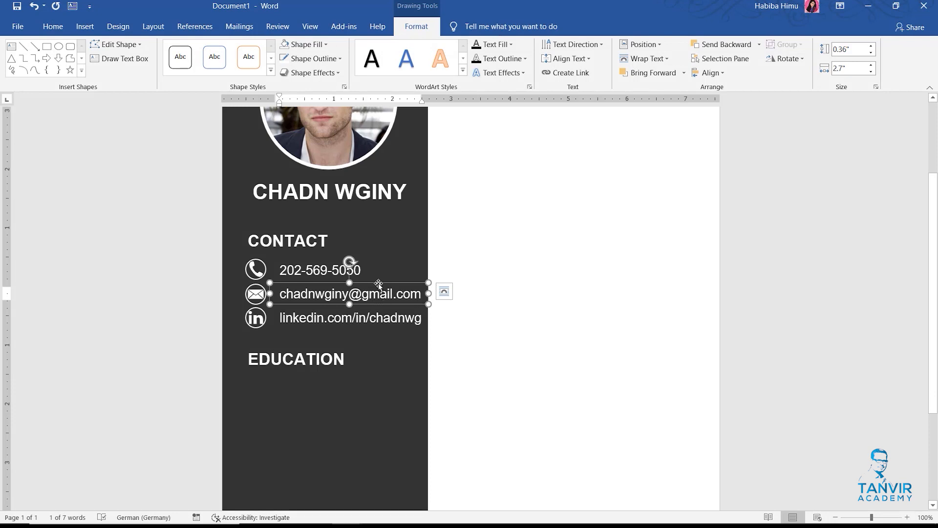
pyautogui.moveTo(378, 283); pyautogui.dragTo(357, 371)
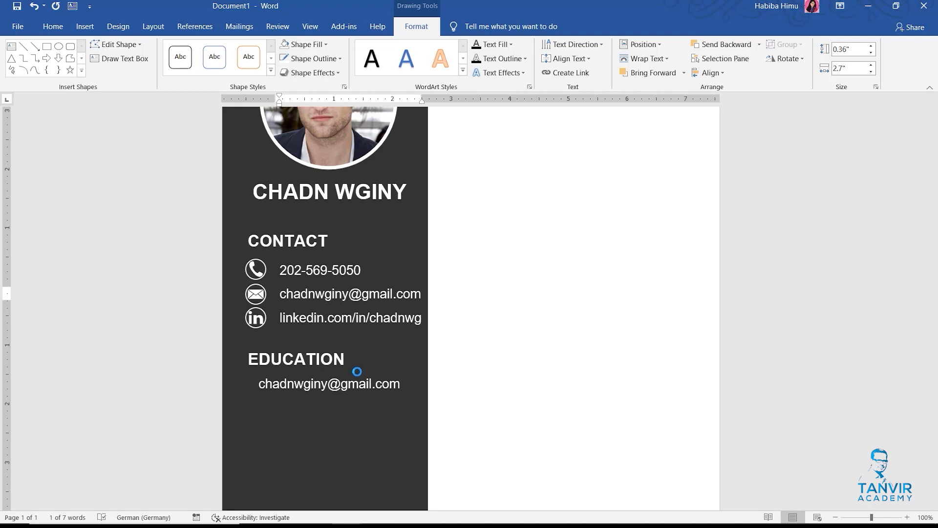
pyautogui.moveTo(405, 395); pyautogui.dragTo(408, 449)
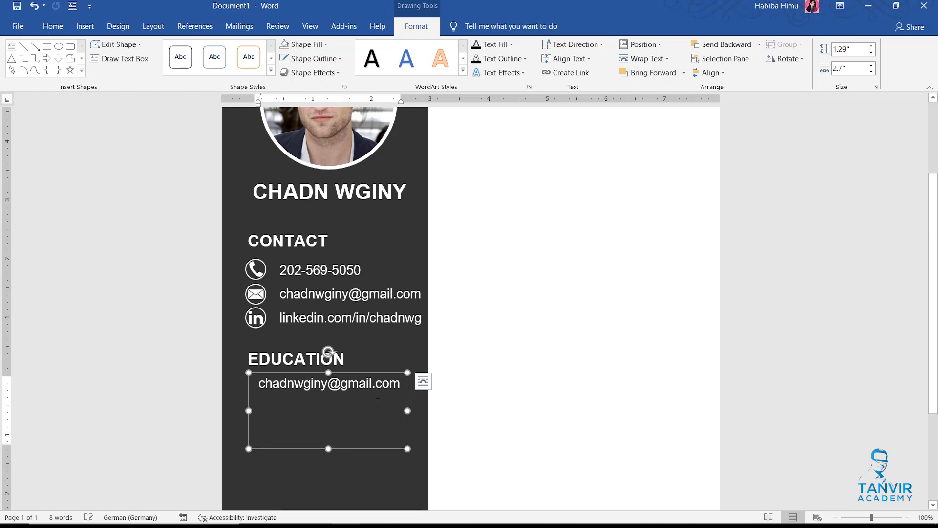
# Replace the duplicated box's text with the copied education entry, widen the box to about 2.97" and align it under EDUCATION.
pyautogui.tripleClick(361, 392)
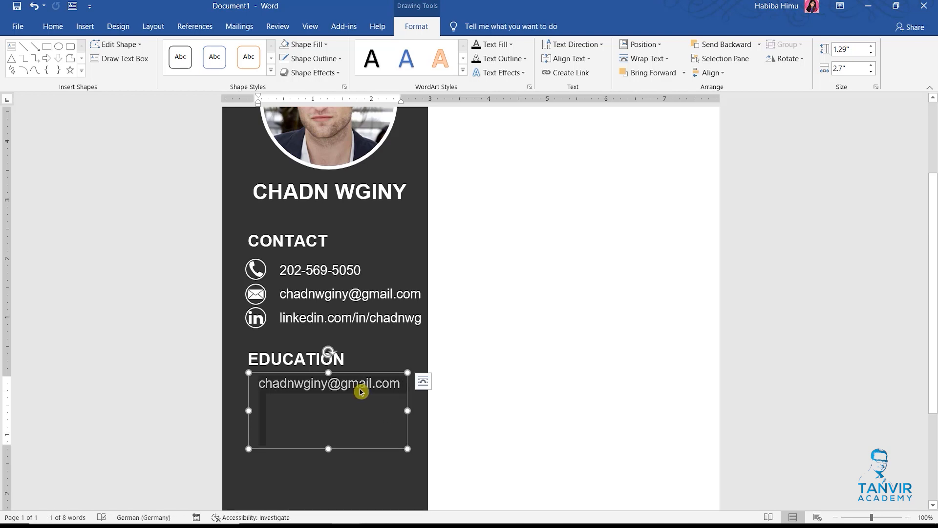
pyautogui.hotkey('ctrl', 'v')
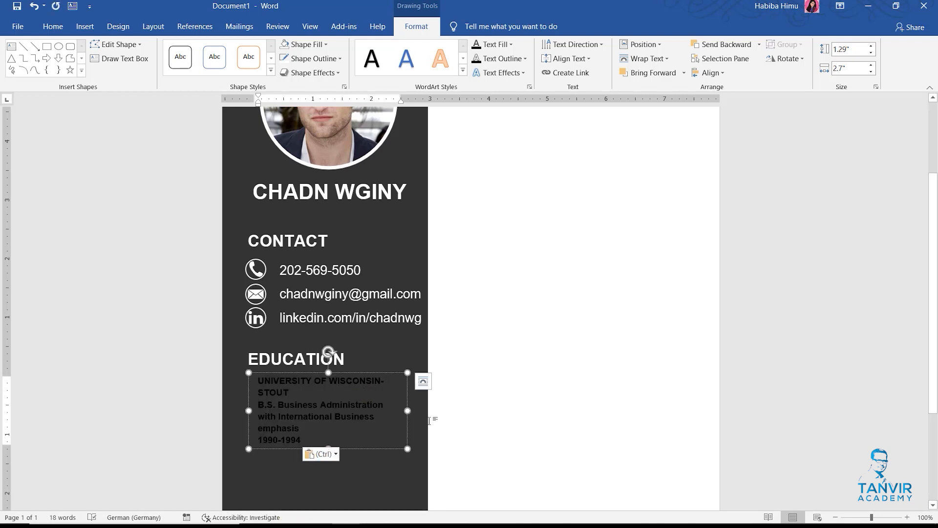
pyautogui.moveTo(408, 412); pyautogui.dragTo(423, 411)
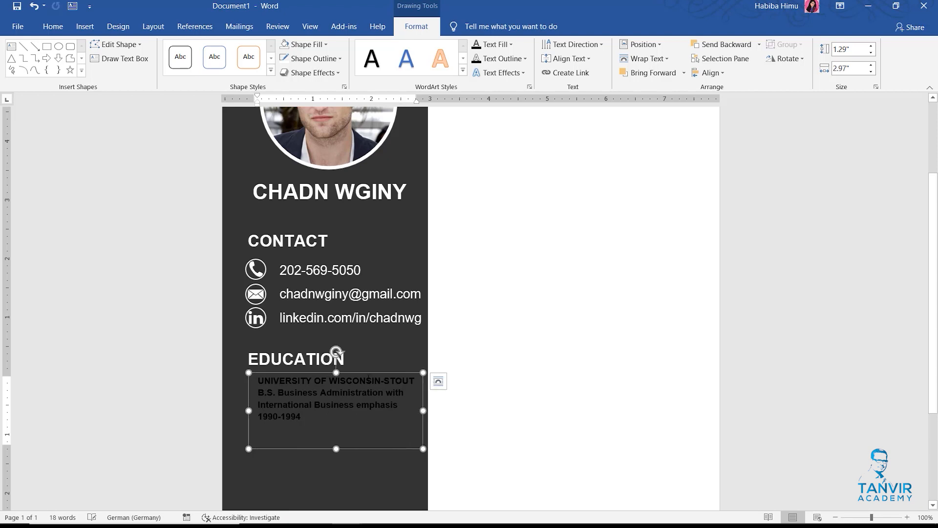
pyautogui.moveTo(364, 375); pyautogui.dragTo(356, 378)
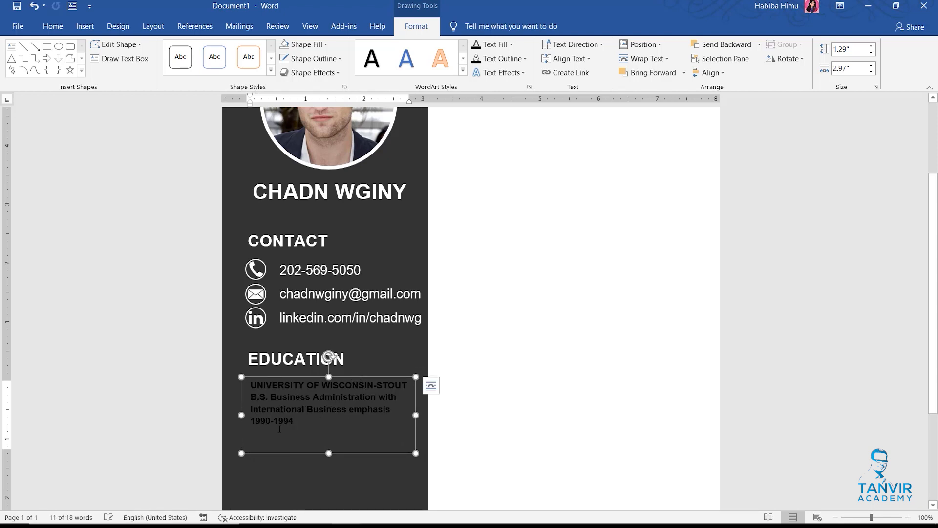
# Move the 1990-1994 line above the UNIVERSITY OF WISCONSIN-STOUT line.
pyautogui.moveTo(248, 421); pyautogui.dragTo(250, 421)
pyautogui.hotkey('ctrl', 'c')
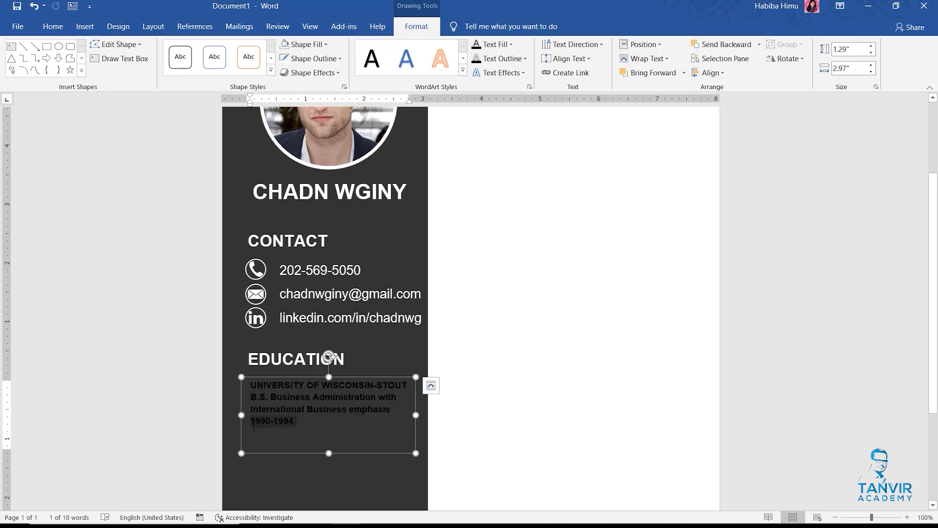
pyautogui.press('Delete')
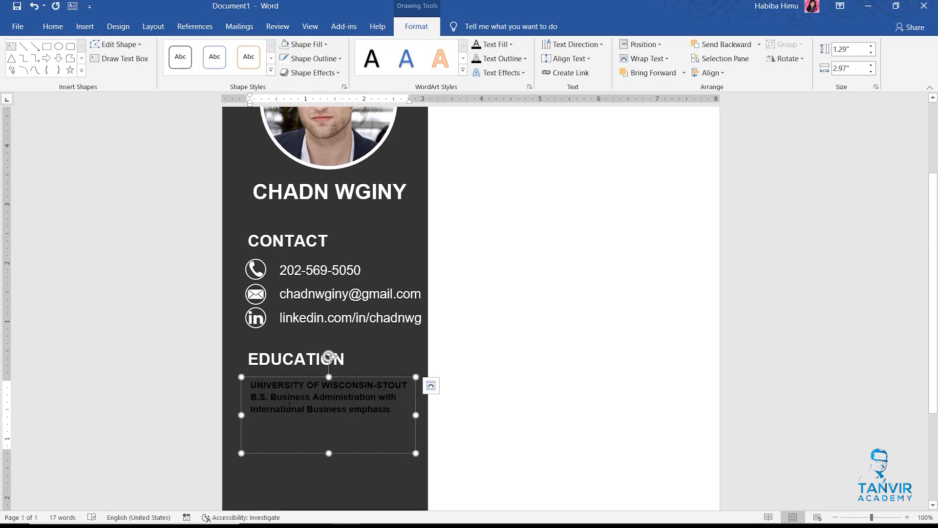
pyautogui.hotkey('ctrl', 'v')
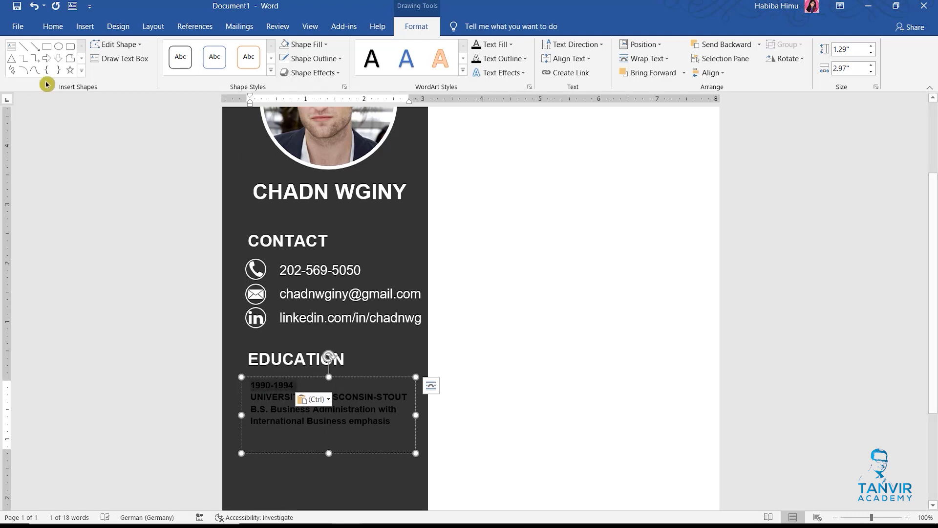
# Copy the phone number's text formatting onto the 1990-1994 line with Format Painter.
pyautogui.click(53, 28)
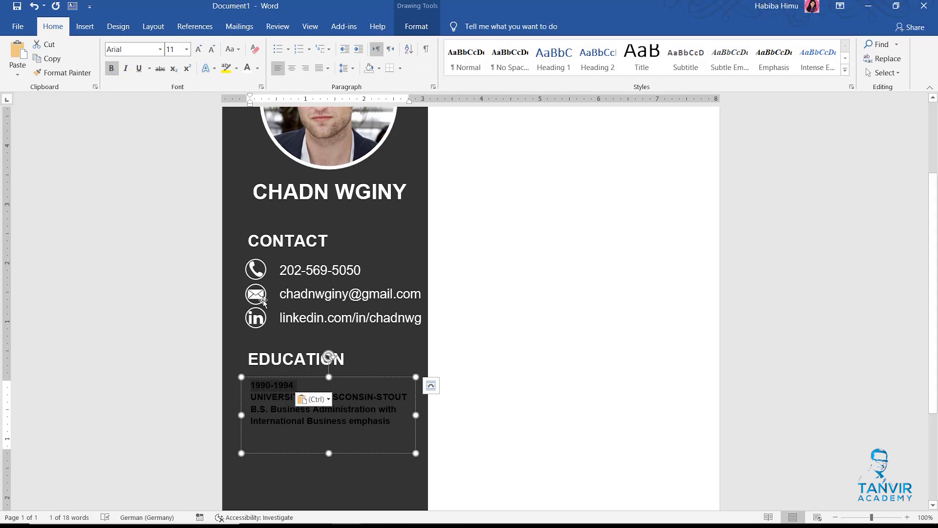
pyautogui.click(313, 271)
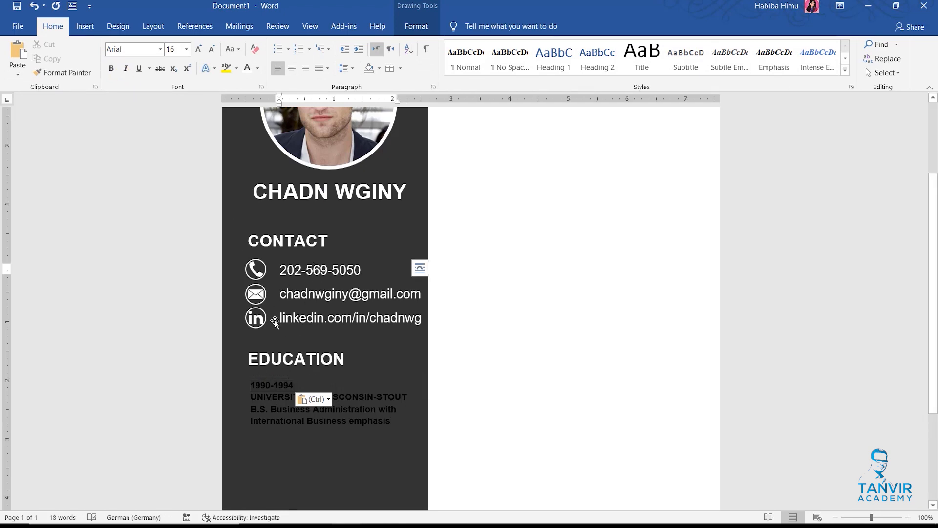
pyautogui.click(65, 72)
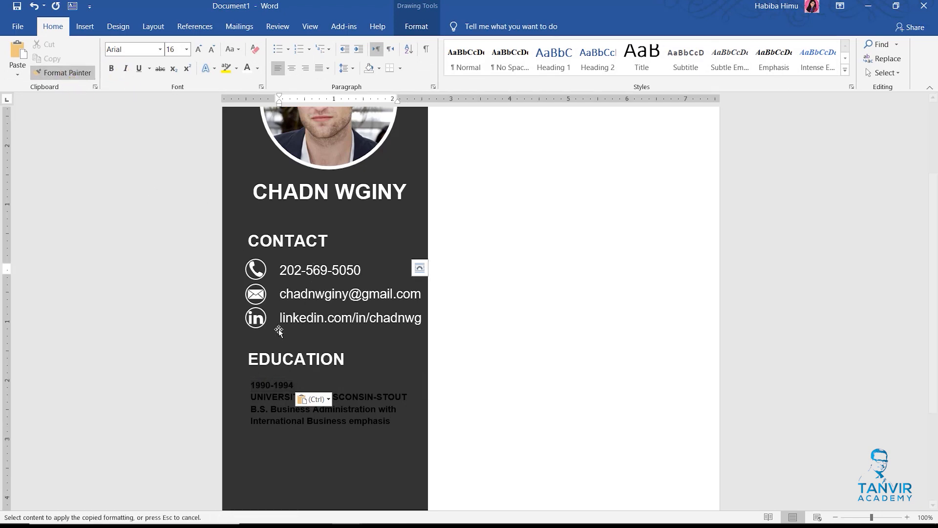
pyautogui.moveTo(294, 384); pyautogui.dragTo(244, 384)
pyautogui.click(315, 430)
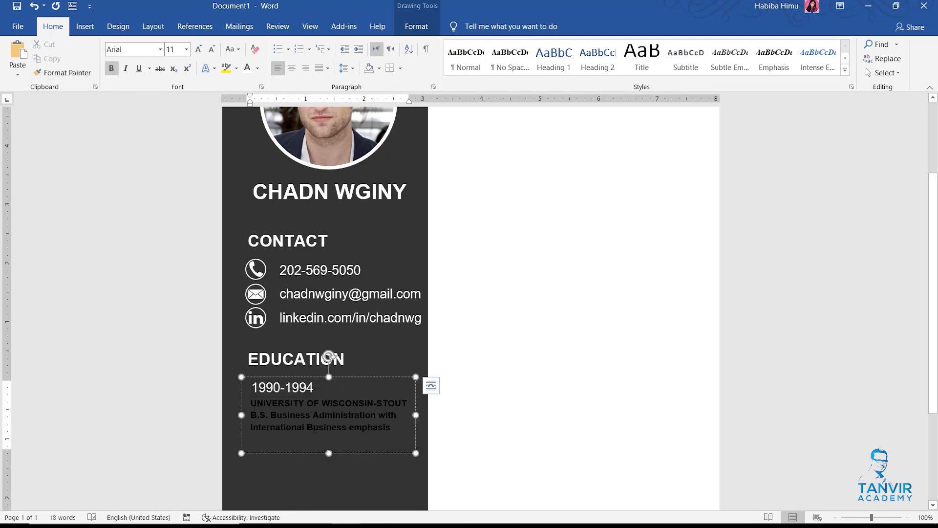
# Apply the 1990-1994 line's formatting to the university and degree lines, and enlarge the text box to fit them.
pyautogui.click(270, 386)
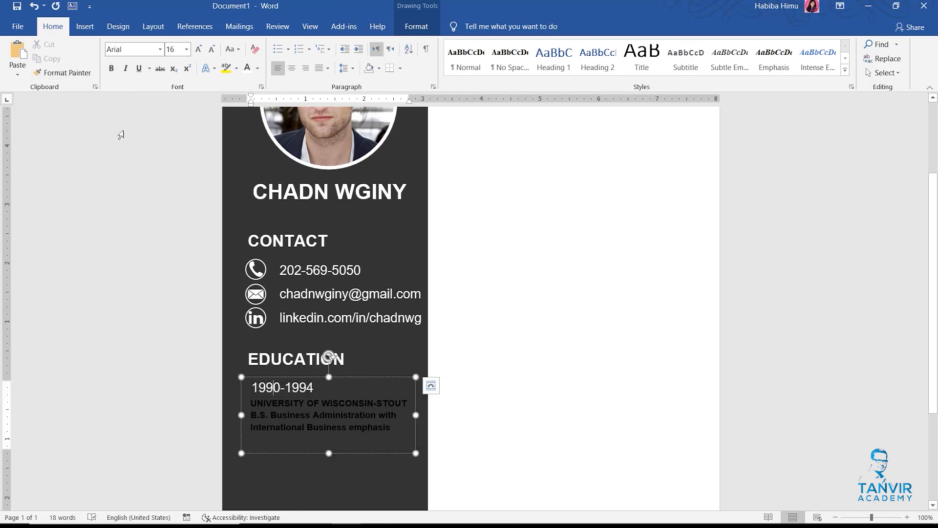
pyautogui.click(64, 73)
pyautogui.moveTo(248, 402)
pyautogui.mouseDown()
pyautogui.moveTo(400, 436)
pyautogui.moveTo(428, 464)
pyautogui.mouseUp()
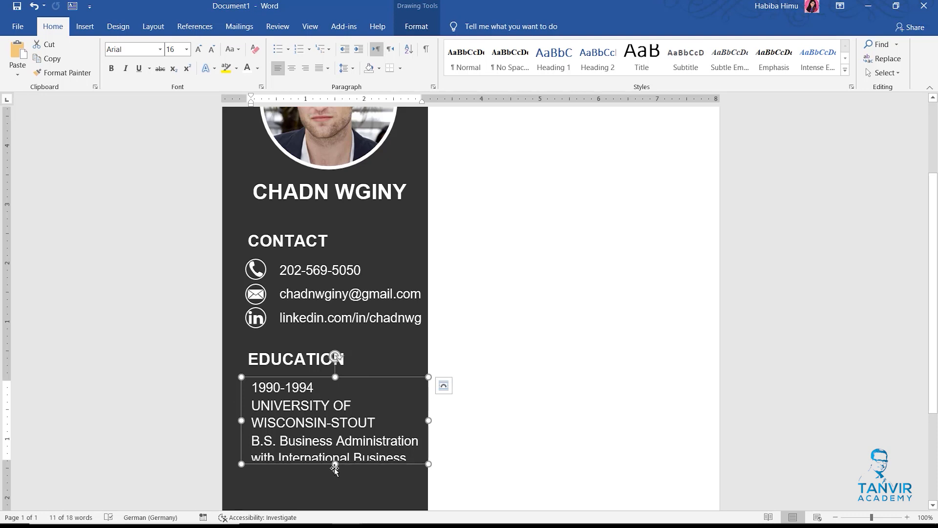
pyautogui.moveTo(338, 472); pyautogui.dragTo(252, 405)
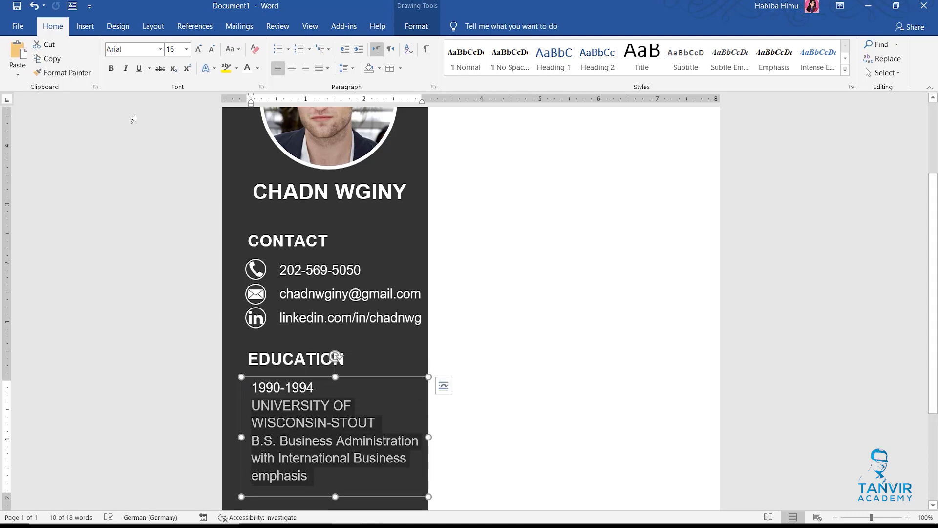
# Reduce the font size of the university and degree lines to 11.
pyautogui.click(214, 49)
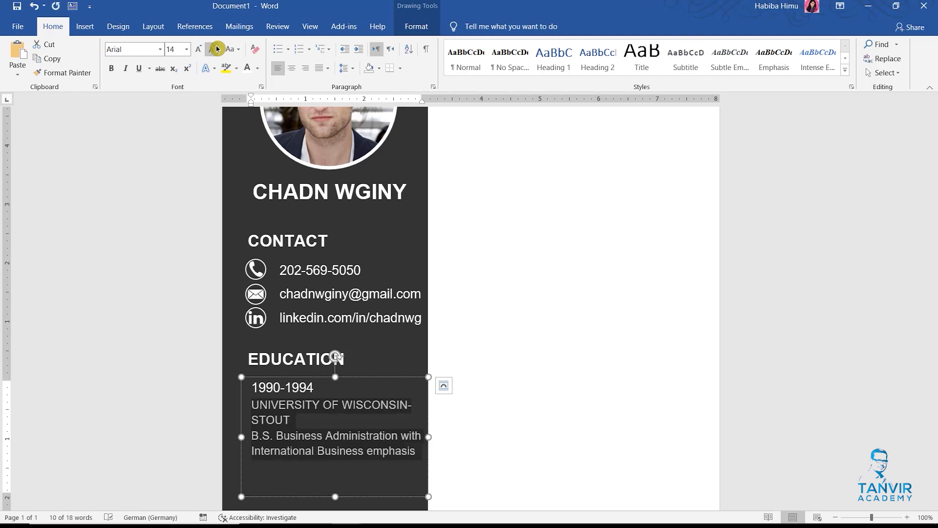
pyautogui.click(217, 49)
pyautogui.click(217, 49)
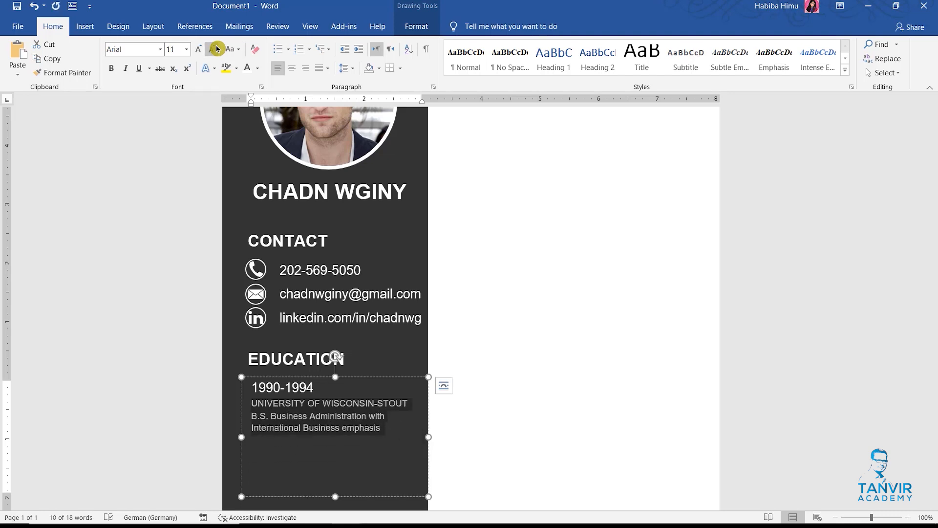
# Set the UNIVERSITY OF WISCONSIN-STOUT line to font size 12 and widen the text box so it fits on one line.
pyautogui.click(368, 391)
pyautogui.moveTo(411, 404); pyautogui.dragTo(251, 404)
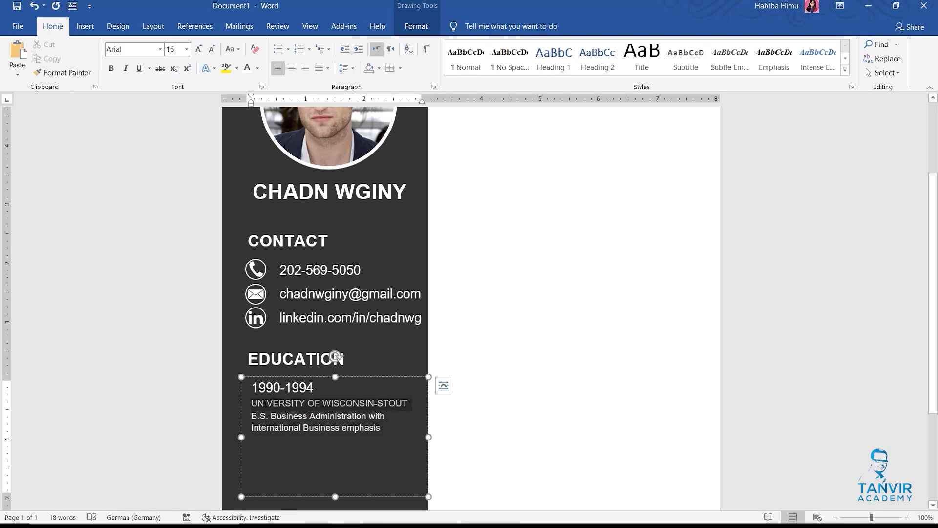
pyautogui.click(198, 49)
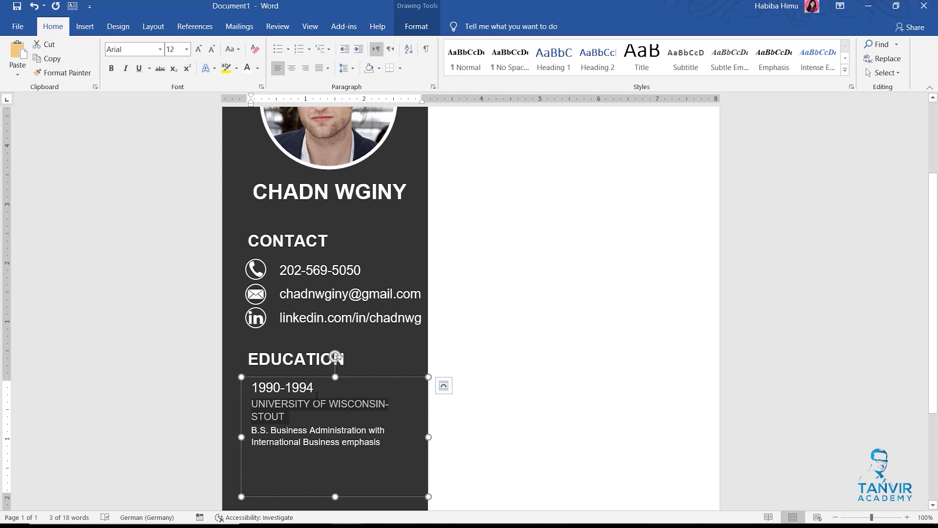
pyautogui.moveTo(427, 438)
pyautogui.mouseDown()
pyautogui.moveTo(443, 436)
pyautogui.moveTo(429, 436)
pyautogui.mouseUp()
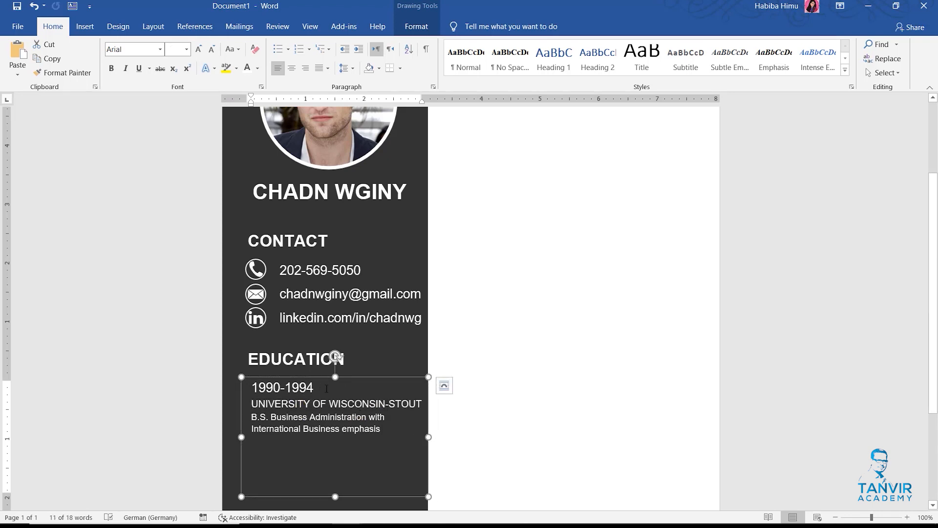
# Shorten the education text box to just below its last line, and select the box again.
pyautogui.moveTo(336, 496); pyautogui.dragTo(336, 443)
pyautogui.click(345, 477)
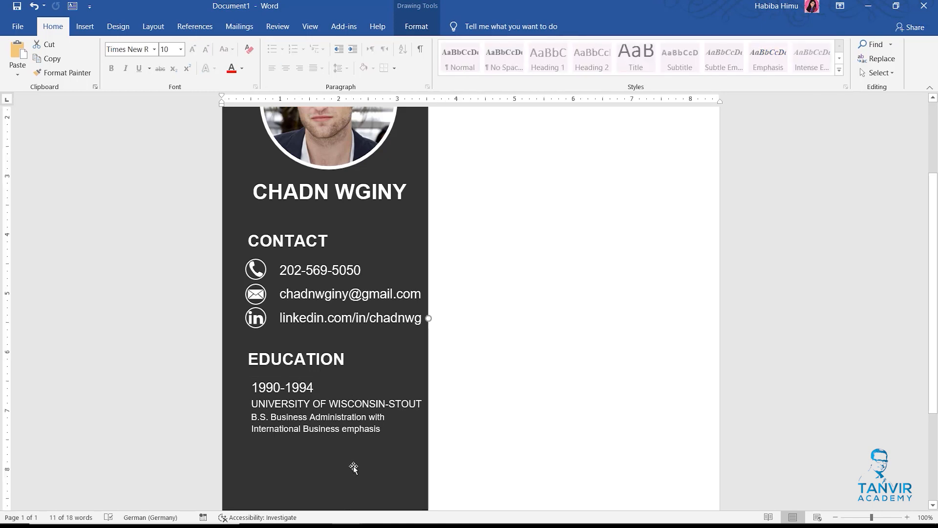
pyautogui.scroll(-3, 356, 464)
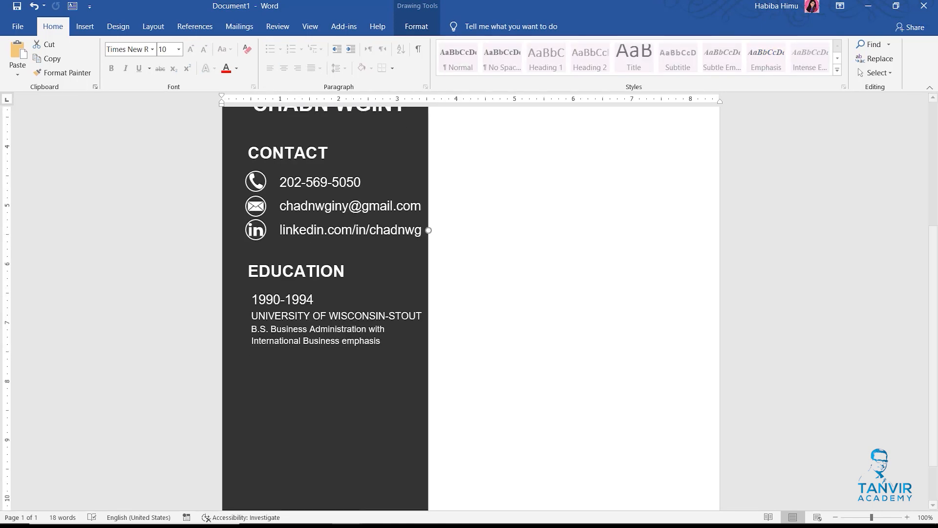
pyautogui.click(305, 289)
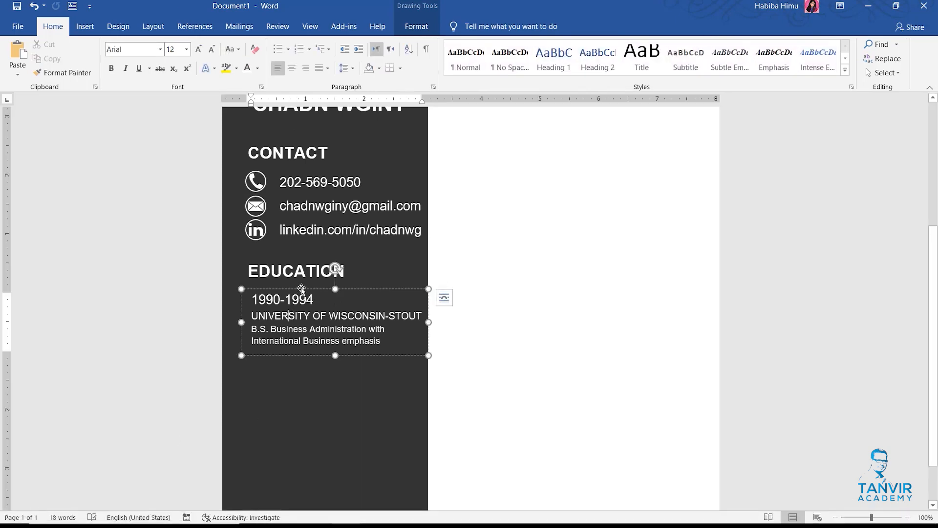
# Align the education details text box and the EDUCATION heading box to their left edges.
pyautogui.keyDown('shift'); pyautogui.click(300, 259); pyautogui.keyUp('shift')
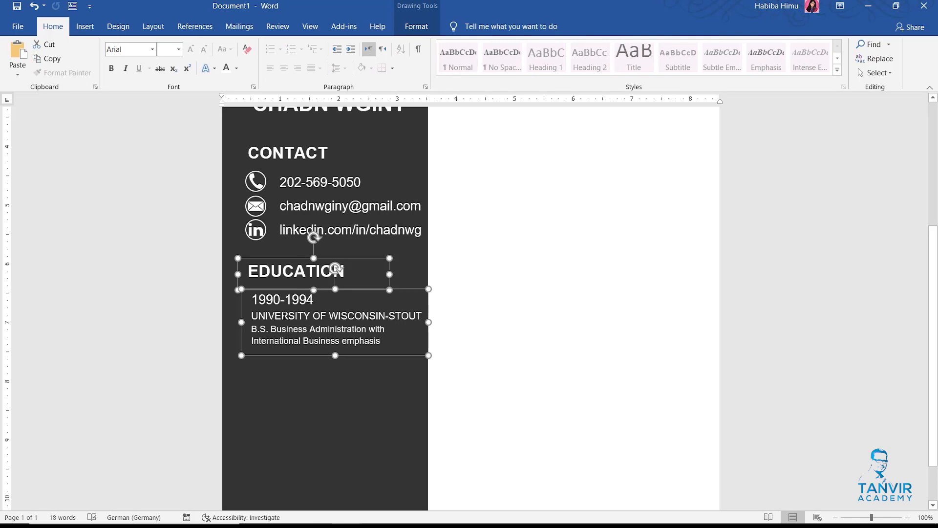
pyautogui.click(417, 27)
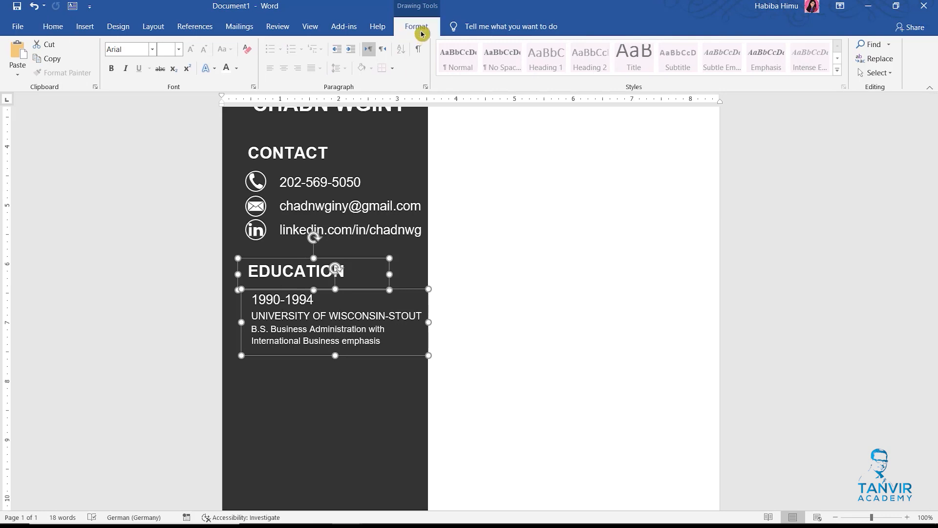
pyautogui.click(716, 73)
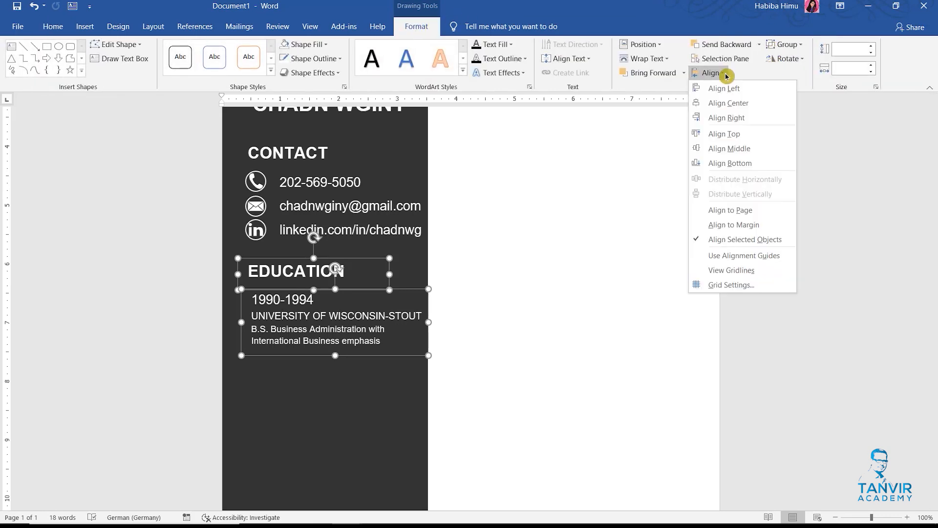
pyautogui.click(726, 88)
pyautogui.click(343, 384)
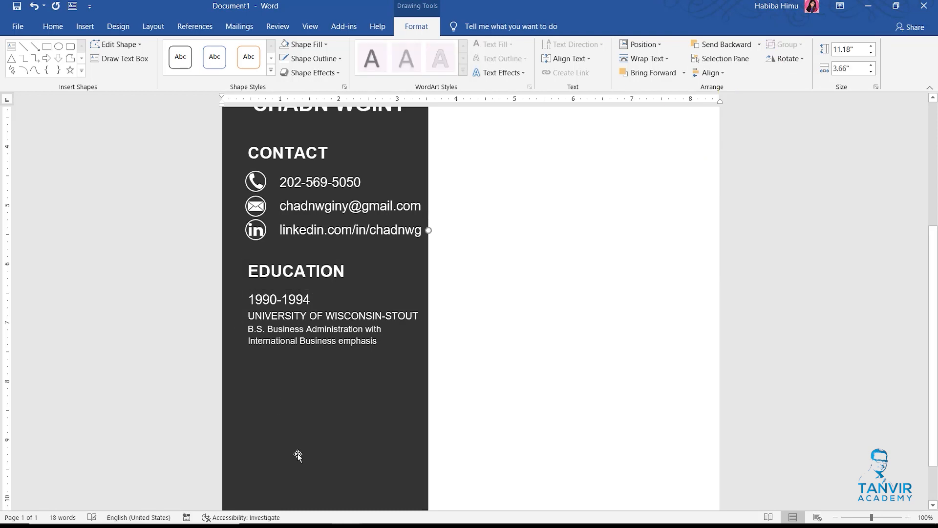
# Duplicate the EDUCATION heading text box and place the copy just below the degree lines.
pyautogui.scroll(-1, 313, 417)
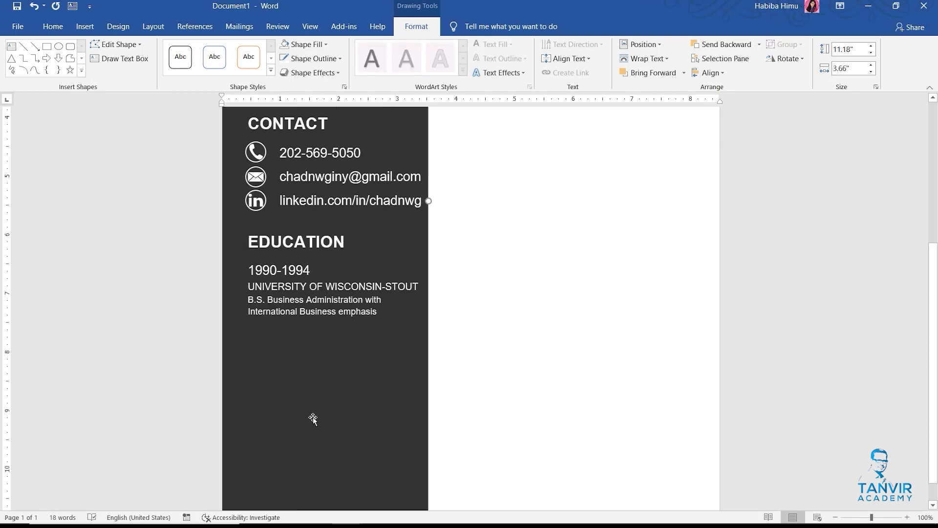
pyautogui.scroll(-1, 312, 404)
pyautogui.click(325, 204)
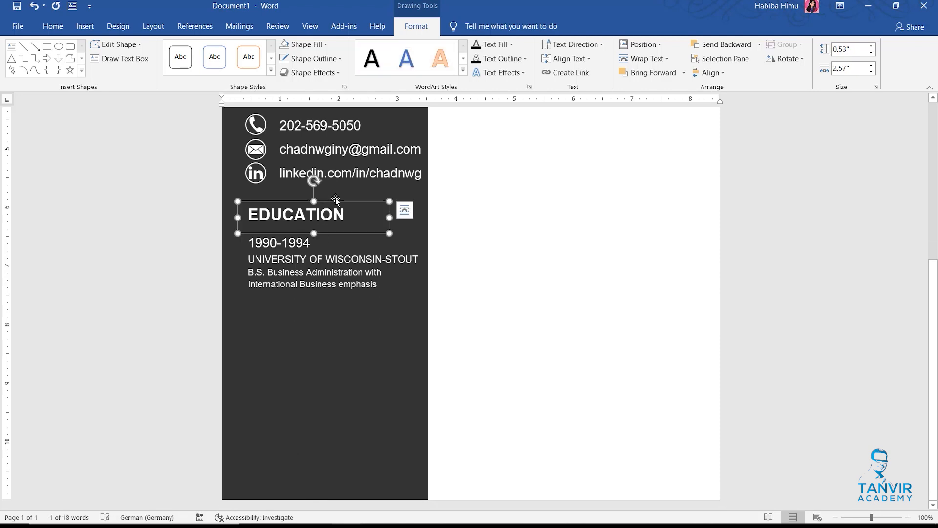
pyautogui.moveTo(334, 202); pyautogui.dragTo(335, 306)
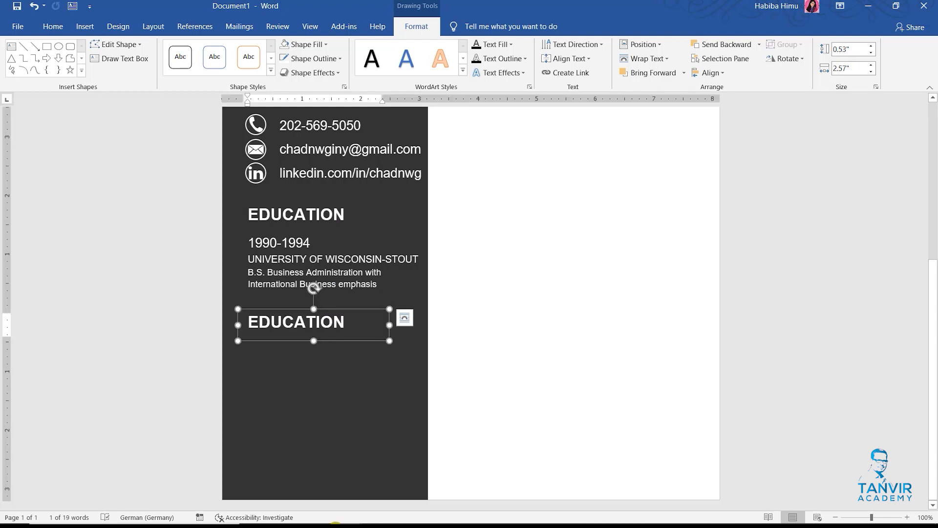
# Copy the COMPETENCIES heading from the resume text document.
pyautogui.moveTo(346, 515)
pyautogui.click(277, 446)
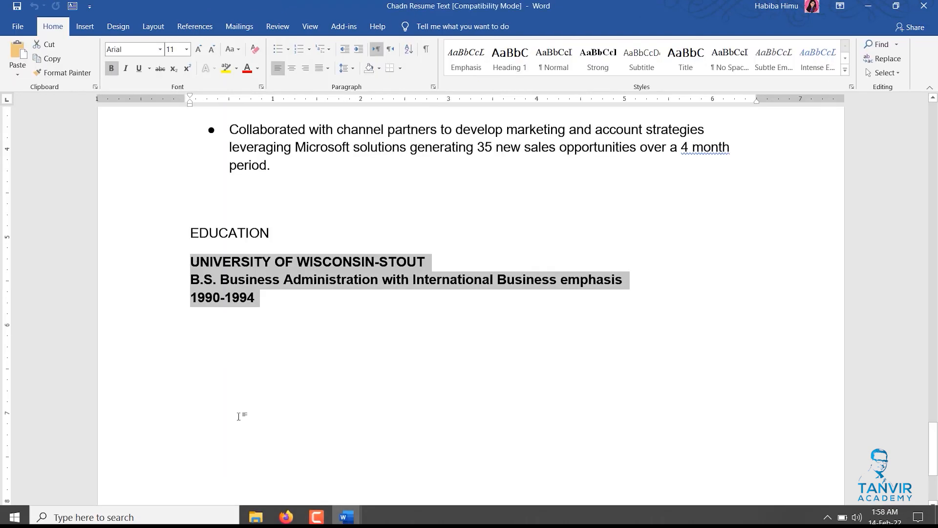
pyautogui.scroll(15, 327, 289)
pyautogui.scroll(15, 320, 296)
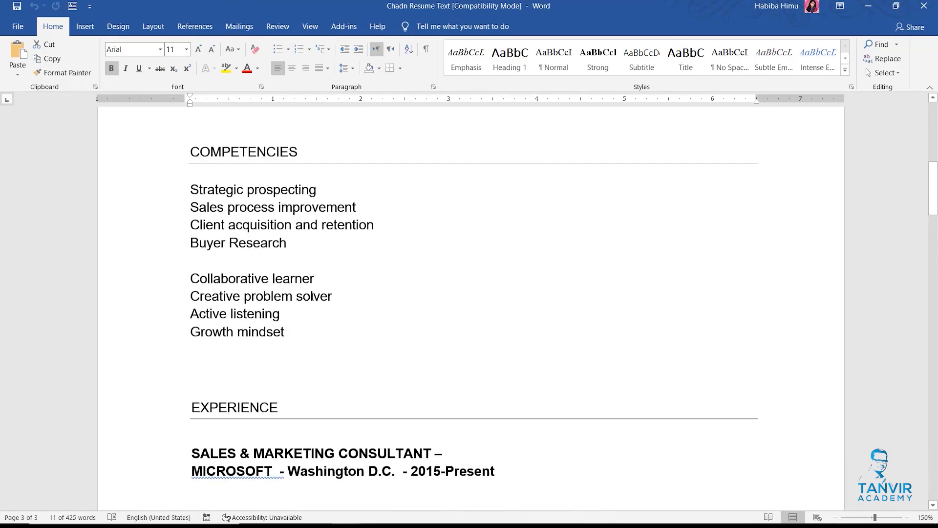
pyautogui.moveTo(299, 152); pyautogui.dragTo(190, 152)
pyautogui.hotkey('ctrl', 'c')
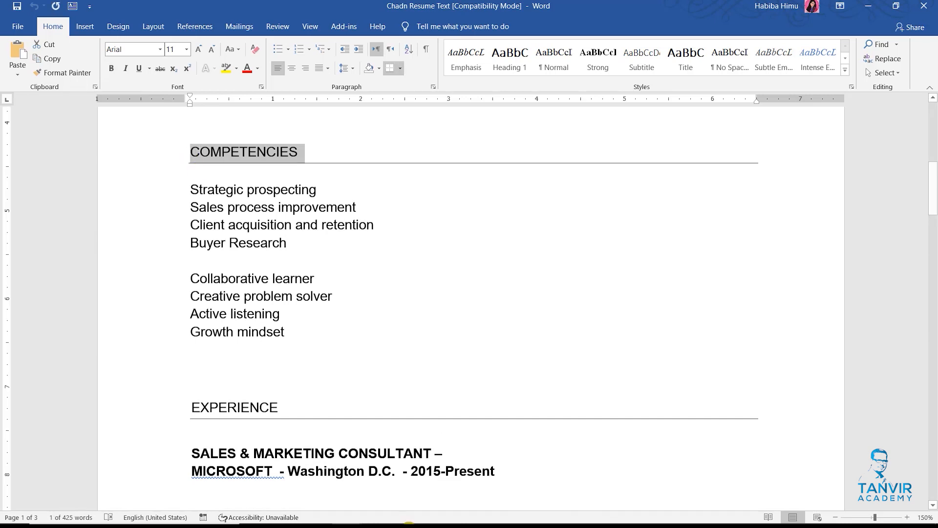
# In Document1, replace the duplicated heading's text with the copied COMPETENCIES, and widen its text box to 3.24".
pyautogui.moveTo(370, 517)
pyautogui.click(415, 430)
pyautogui.click(291, 309)
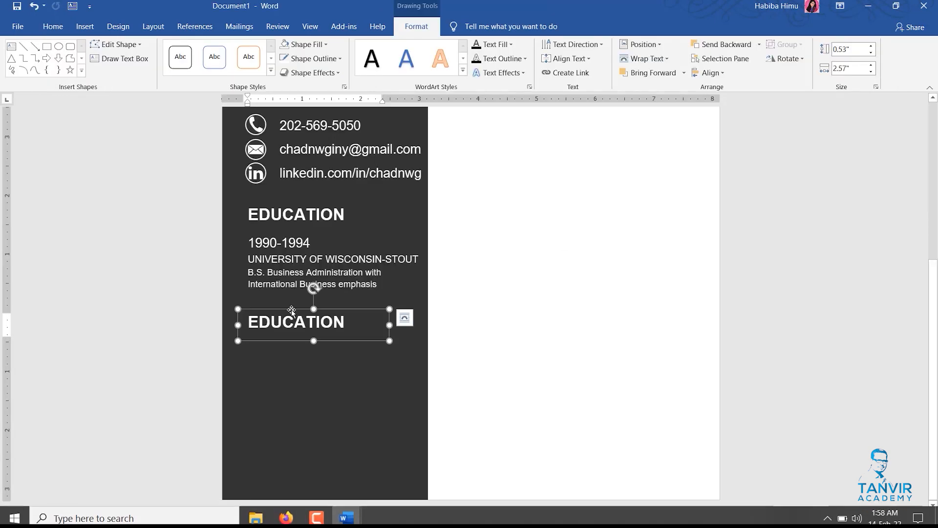
pyautogui.doubleClick(326, 318)
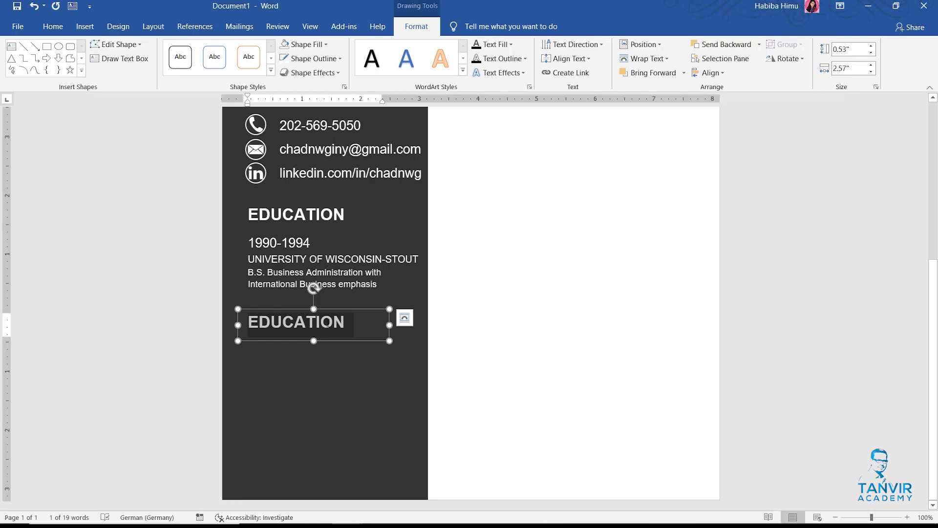
pyautogui.hotkey('ctrl', 'v')
pyautogui.press('BackSpace')
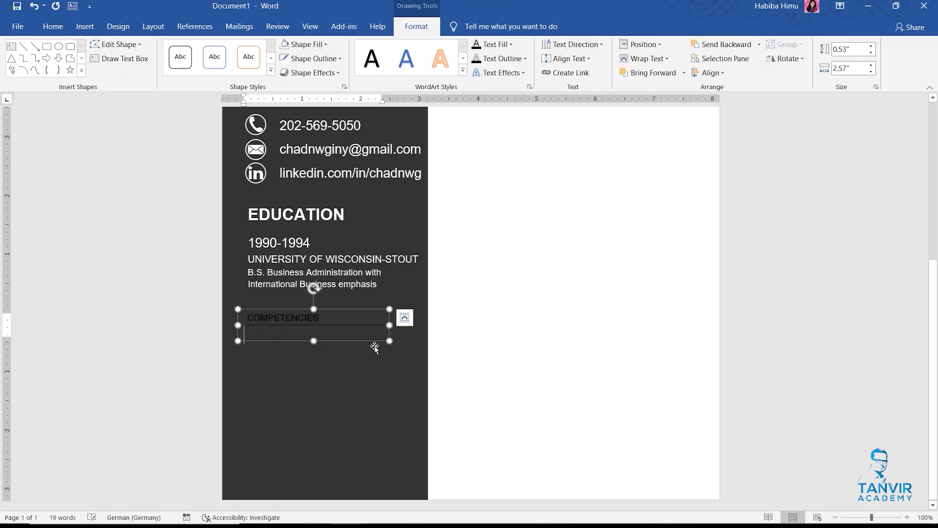
pyautogui.moveTo(389, 342); pyautogui.dragTo(429, 341)
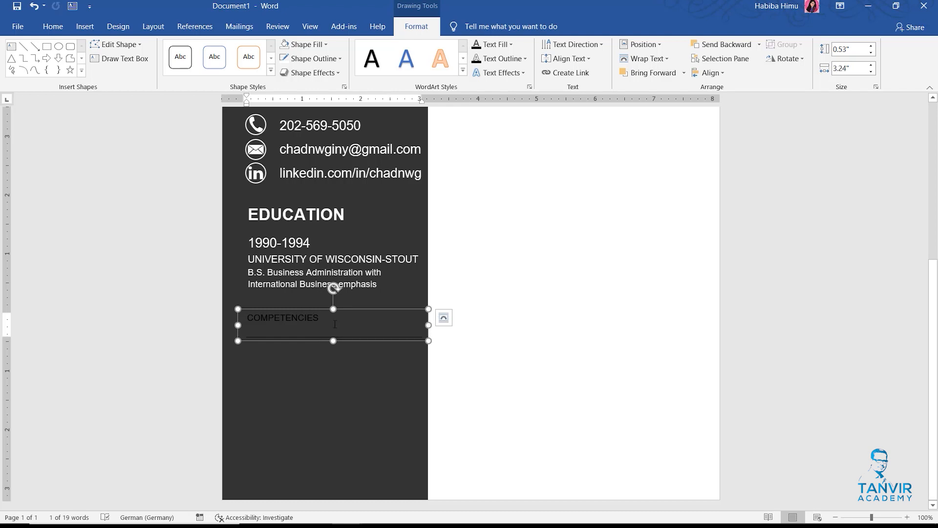
# Color the COMPETENCIES heading text white and remove its bottom border line.
pyautogui.click(444, 318)
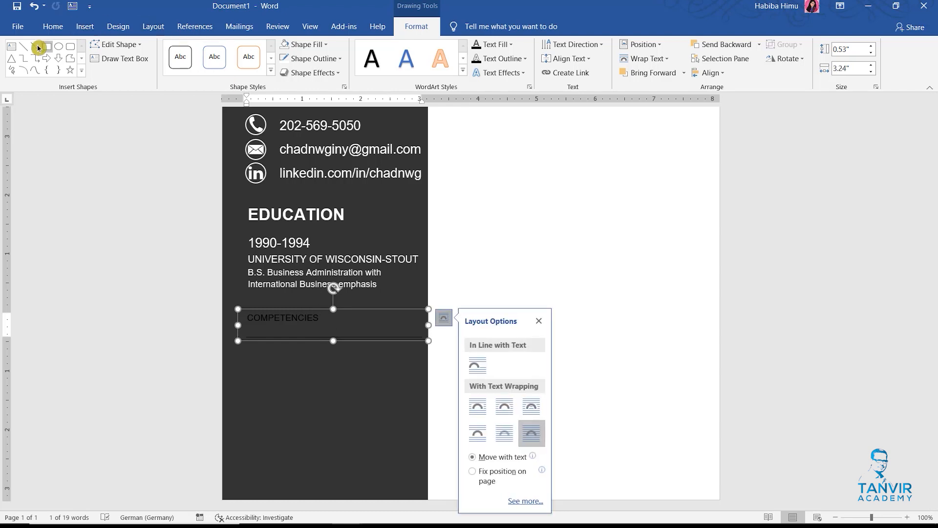
pyautogui.click(48, 27)
pyautogui.click(246, 69)
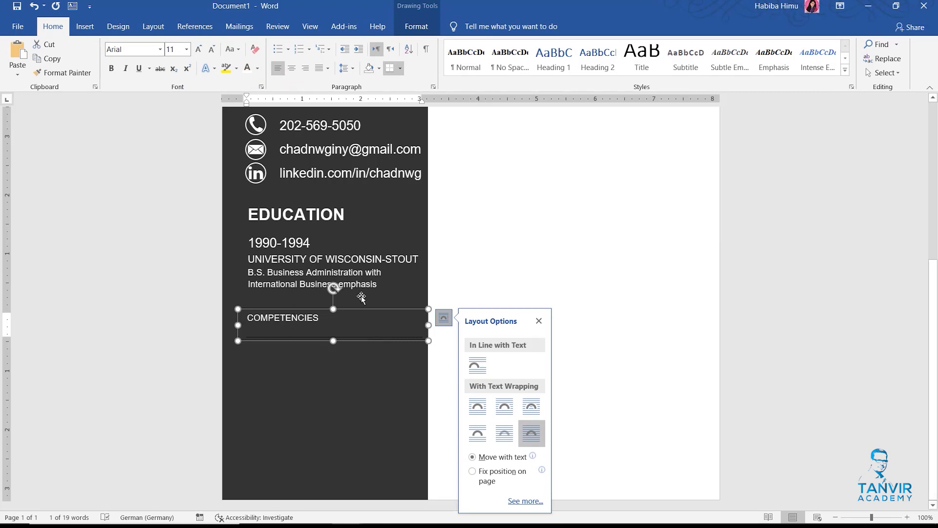
pyautogui.click(401, 69)
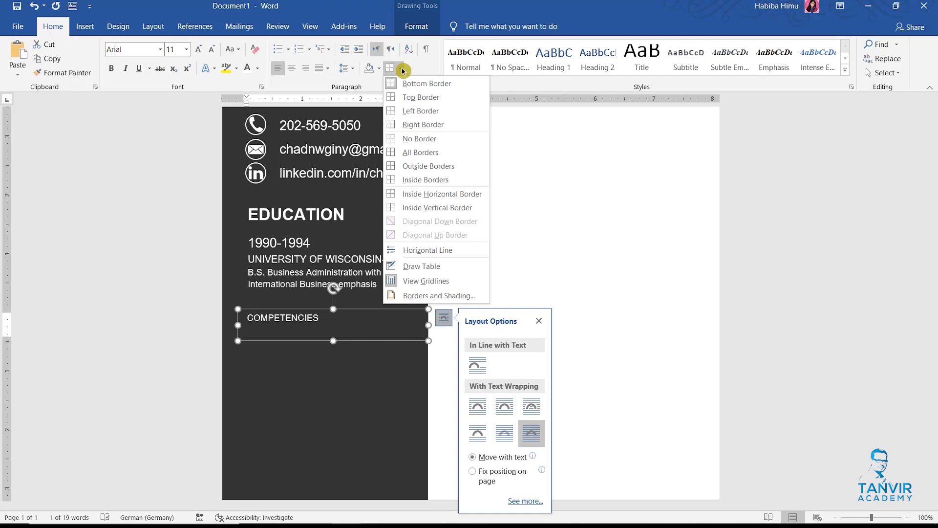
pyautogui.click(421, 139)
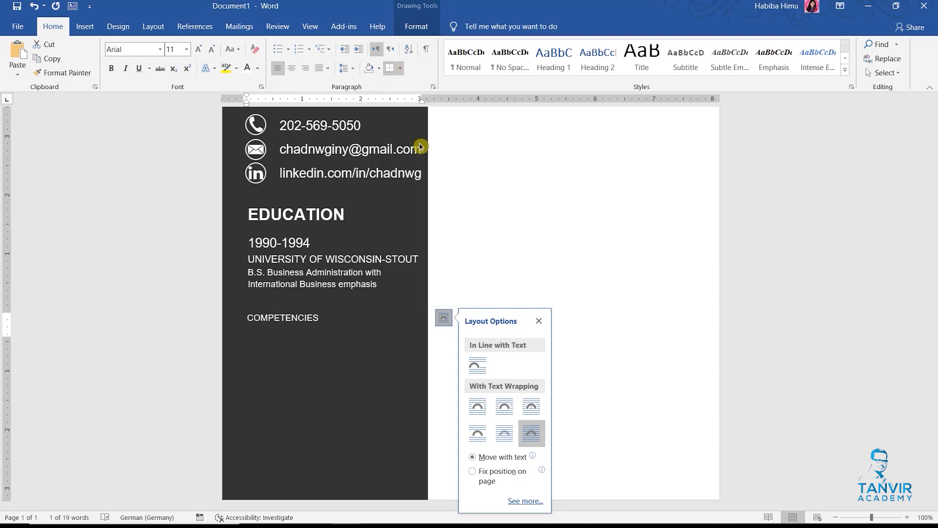
# Apply the EDUCATION heading's formatting to COMPETENCIES and set its font color to white.
pyautogui.click(296, 214)
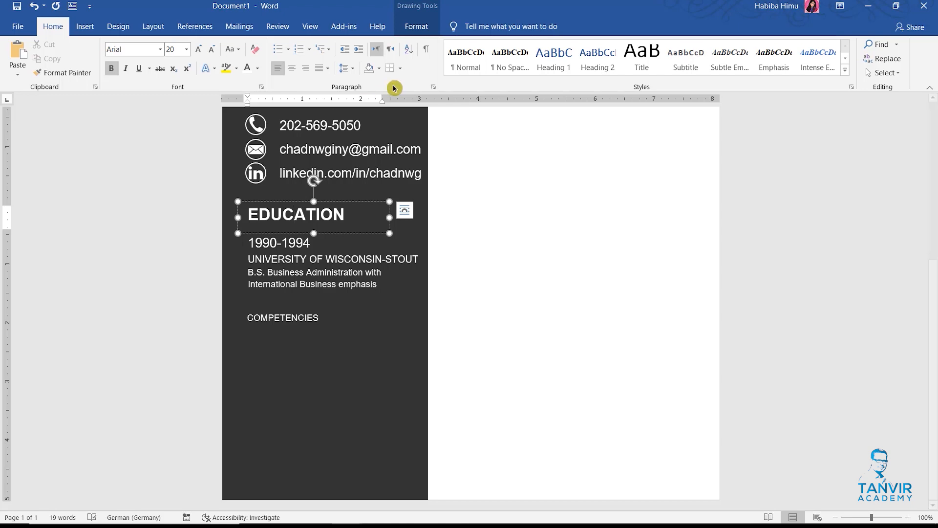
pyautogui.click(54, 74)
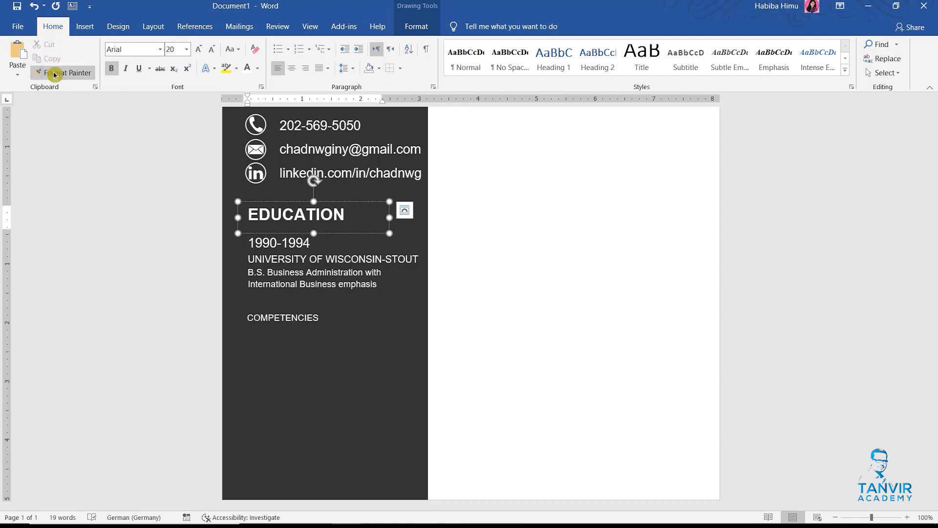
pyautogui.moveTo(243, 319)
pyautogui.mouseDown()
pyautogui.moveTo(361, 318)
pyautogui.moveTo(372, 326)
pyautogui.mouseUp()
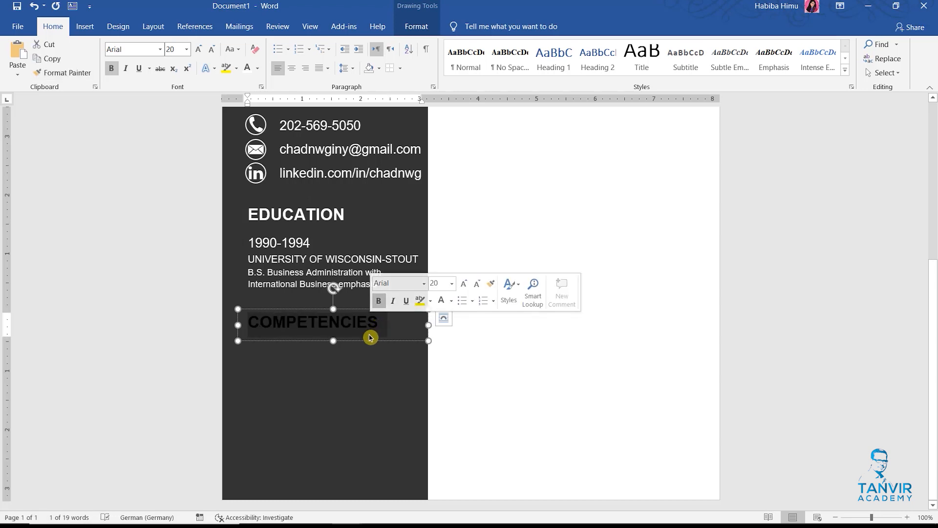
pyautogui.click(336, 309)
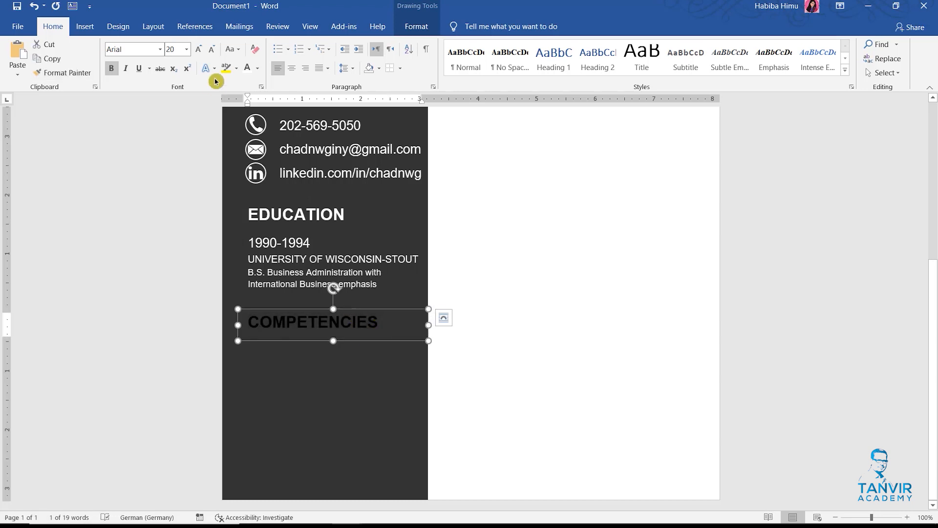
pyautogui.click(248, 72)
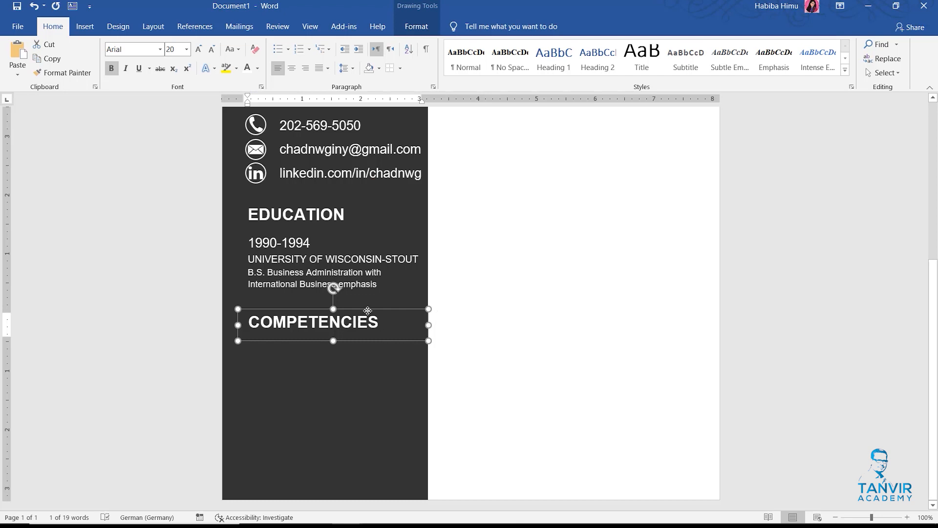
pyautogui.click(363, 374)
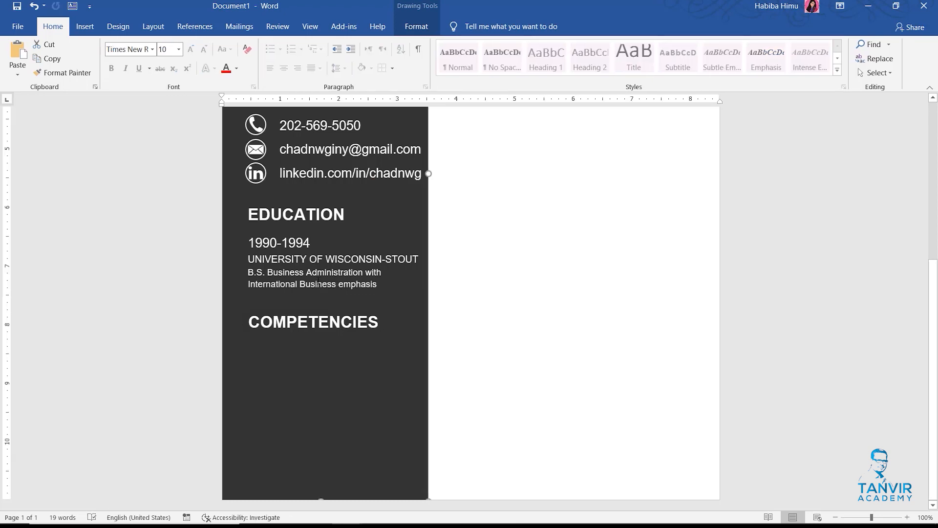
# Duplicate the e-mail text box below the COMPETENCIES heading and enlarge the copy to nearly reach the sidebar's lower end.
pyautogui.click(342, 139)
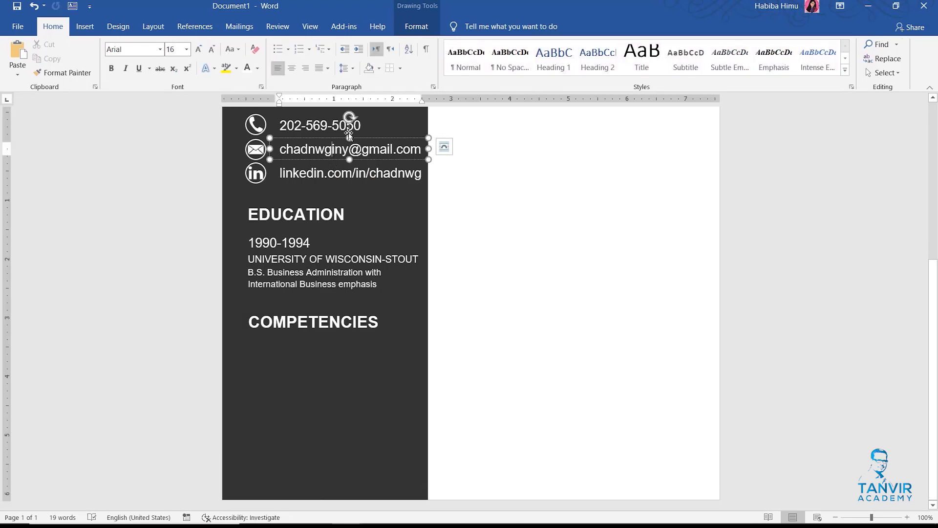
pyautogui.moveTo(337, 139); pyautogui.dragTo(306, 329)
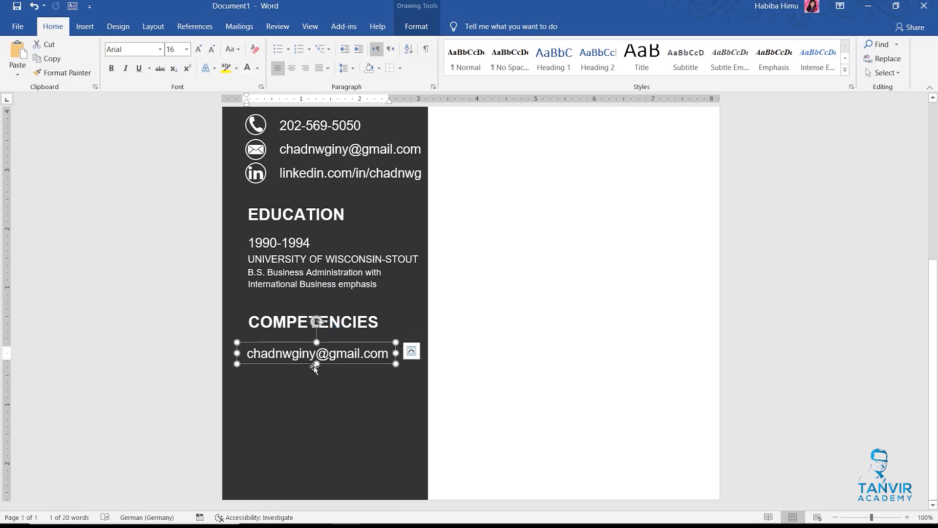
pyautogui.moveTo(317, 365); pyautogui.dragTo(316, 486)
pyautogui.moveTo(395, 415); pyautogui.dragTo(405, 415)
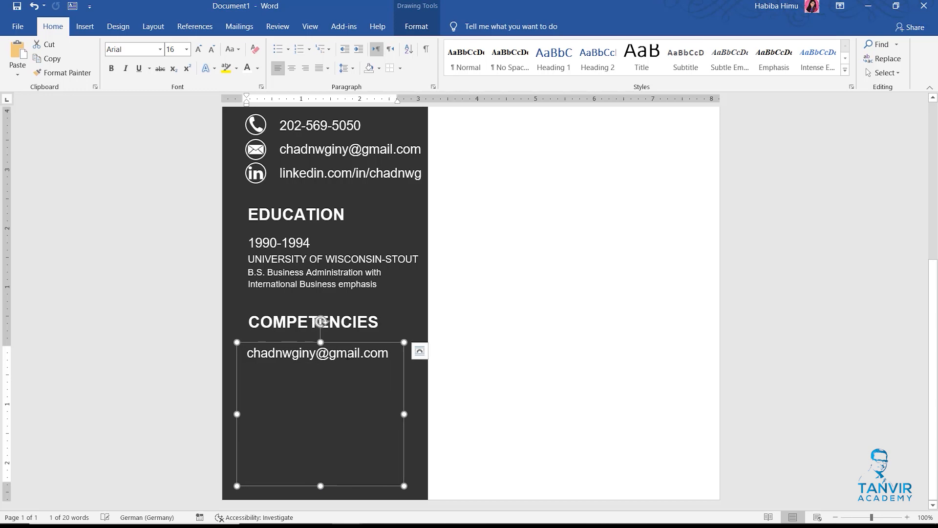
# Move the enlarged text box closer under the COMPETENCIES heading and reduce its font size to 12.
pyautogui.moveTo(341, 343); pyautogui.dragTo(346, 332)
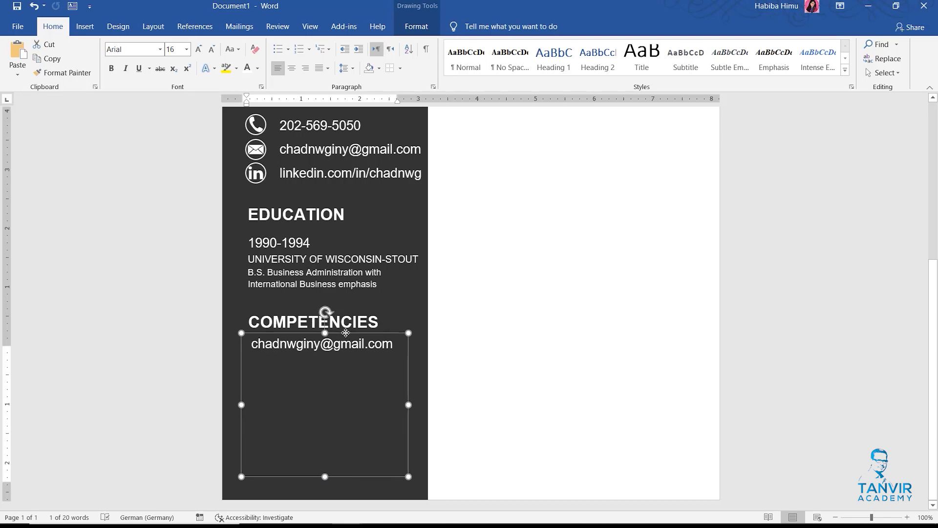
pyautogui.click(216, 49)
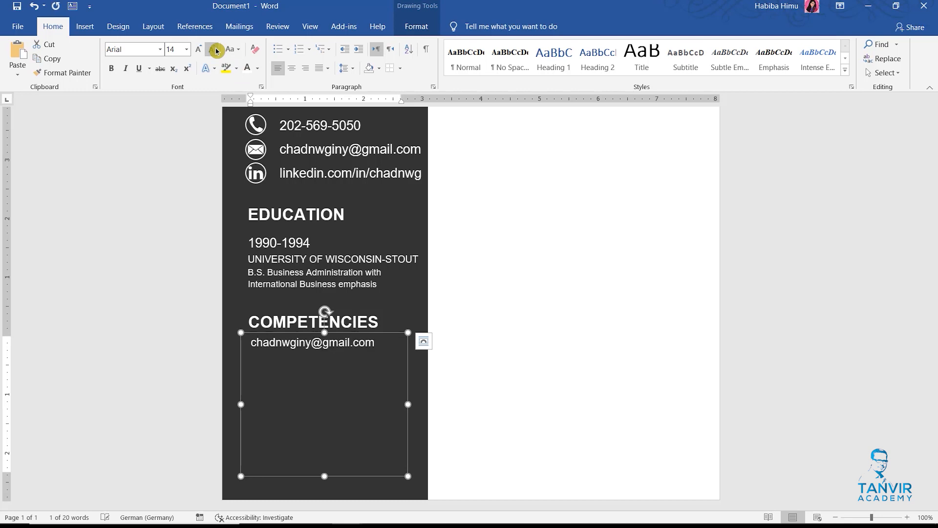
pyautogui.click(216, 49)
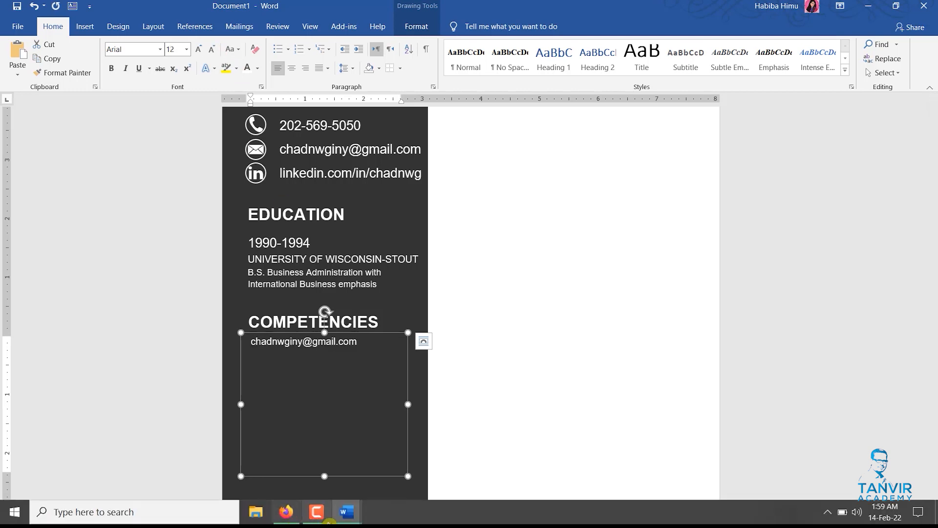
# Copy the competencies list, from Strategic prospecting to Growth mindset, from the resume text document.
pyautogui.moveTo(345, 522)
pyautogui.click(284, 464)
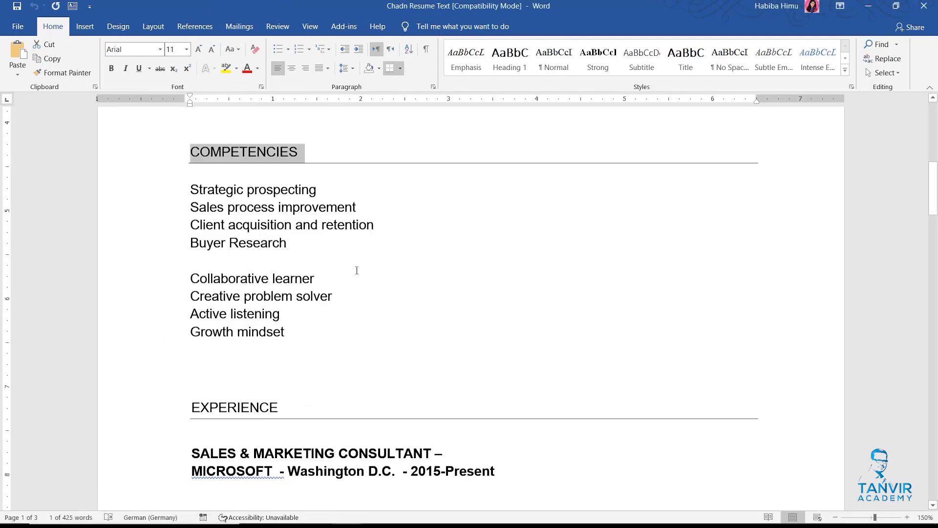
pyautogui.moveTo(292, 334); pyautogui.dragTo(204, 191)
pyautogui.hotkey('ctrl', 'c')
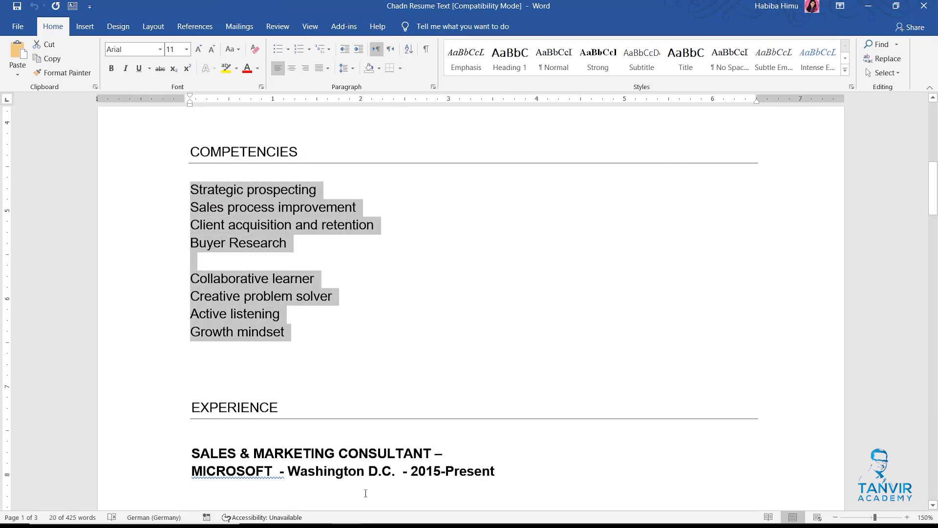
# In Document1, replace the duplicated e-mail text below COMPETENCIES with the copied list.
pyautogui.click(346, 512)
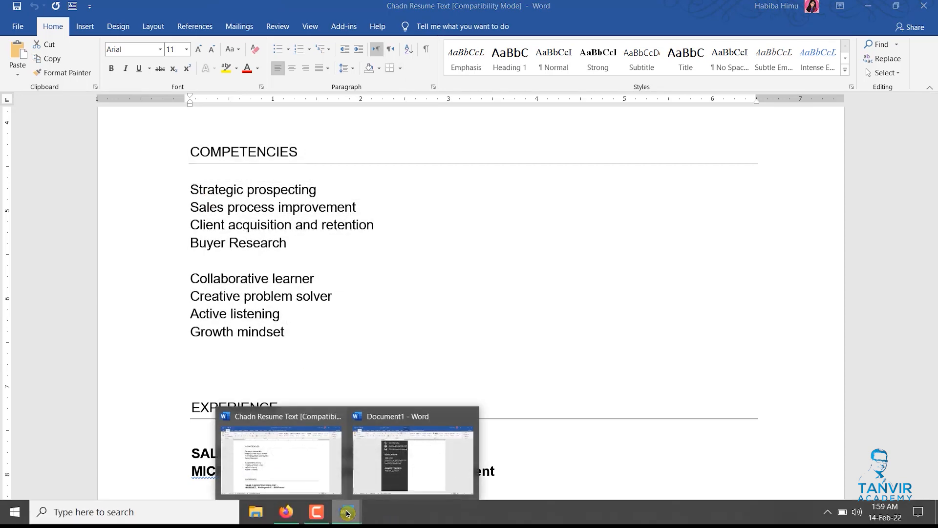
pyautogui.click(386, 472)
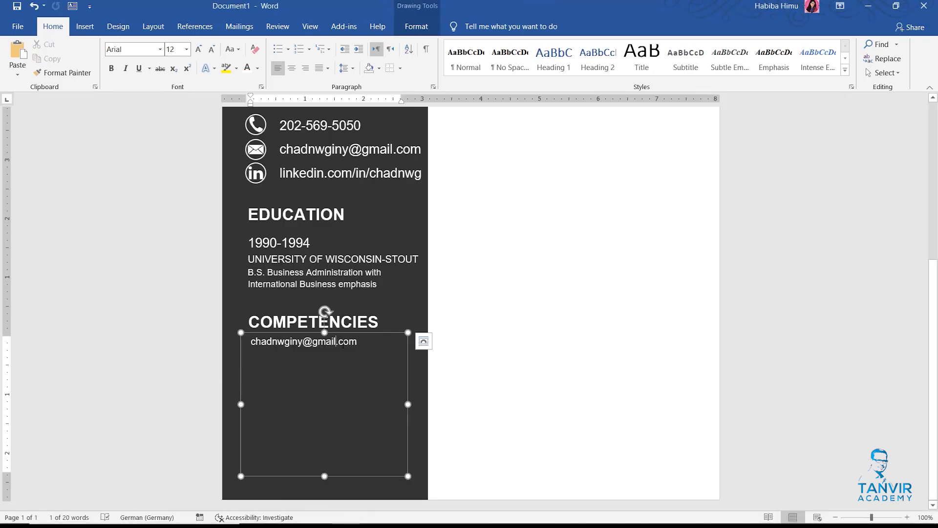
pyautogui.hotkey('ctrl', 'a')
pyautogui.hotkey('ctrl', 'v')
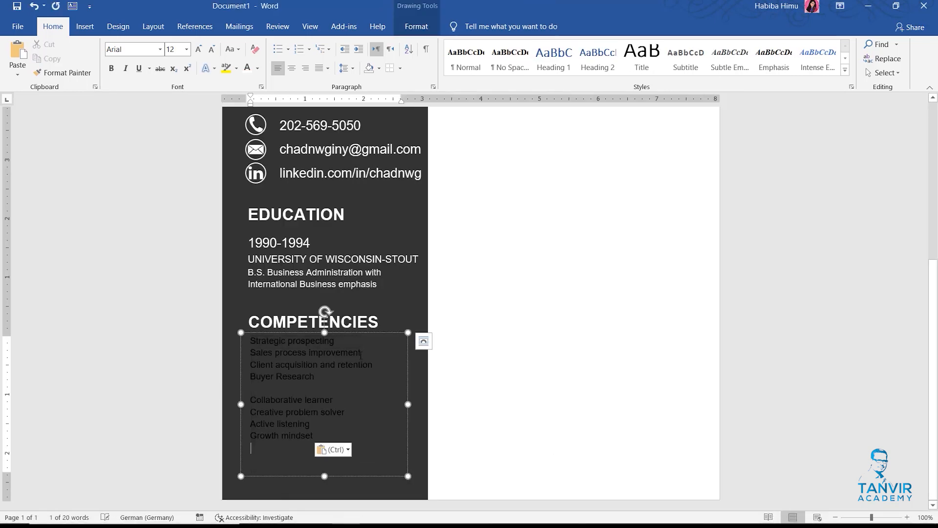
# Set the pasted competencies list's text color to white and give its entries filled square bullets.
pyautogui.press('BackSpace')
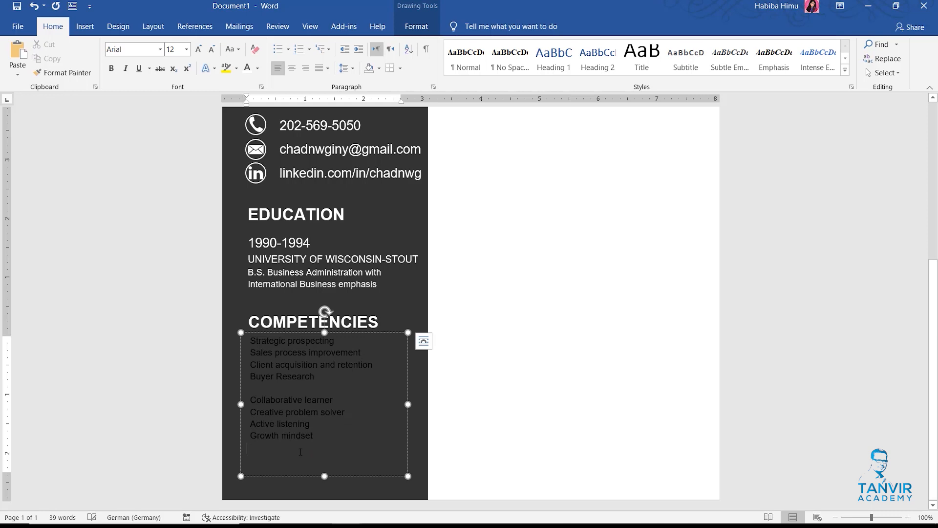
pyautogui.click(349, 335)
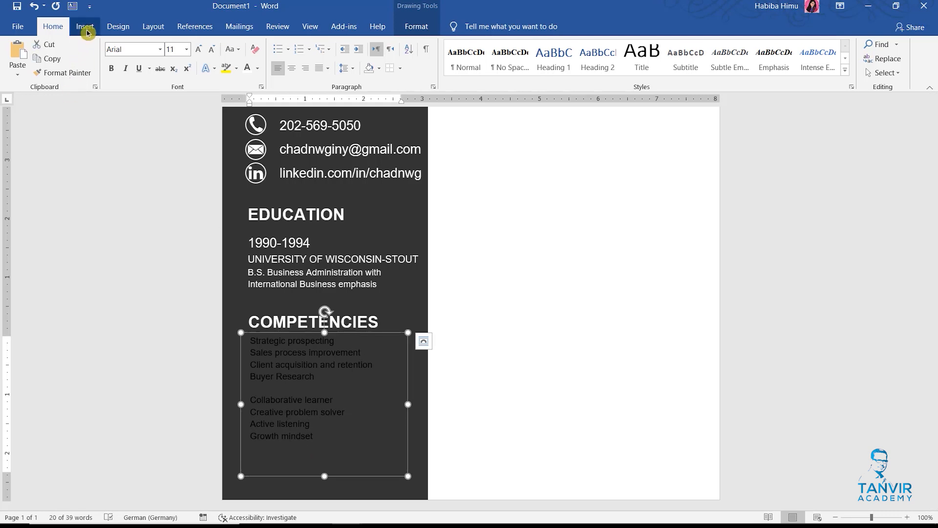
pyautogui.click(253, 74)
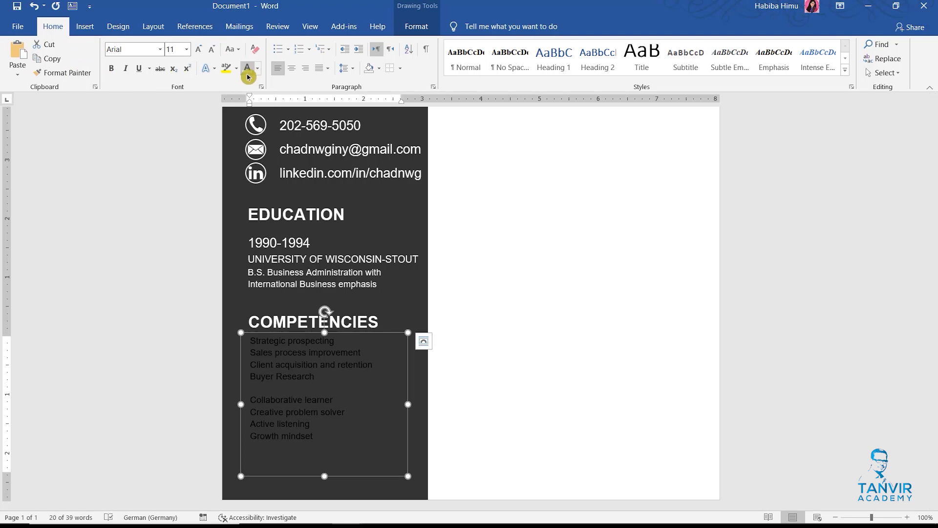
pyautogui.click(248, 73)
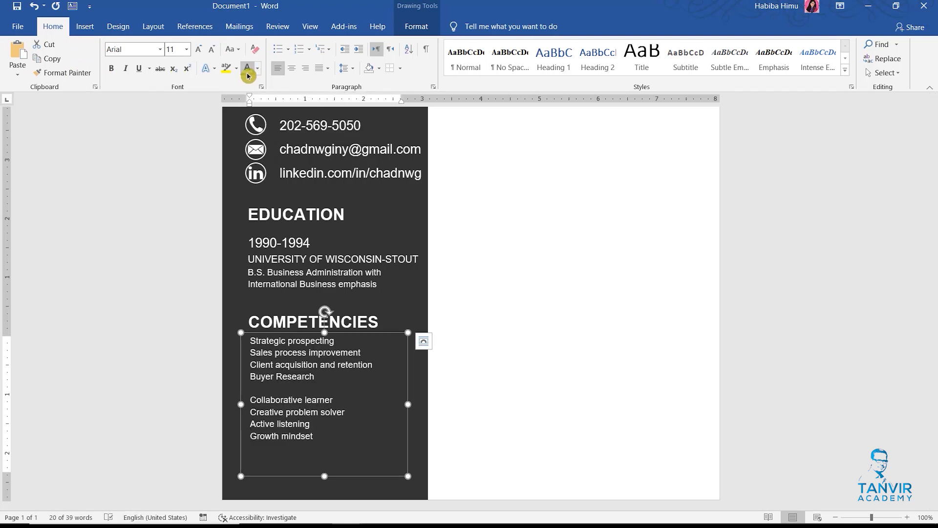
pyautogui.click(288, 51)
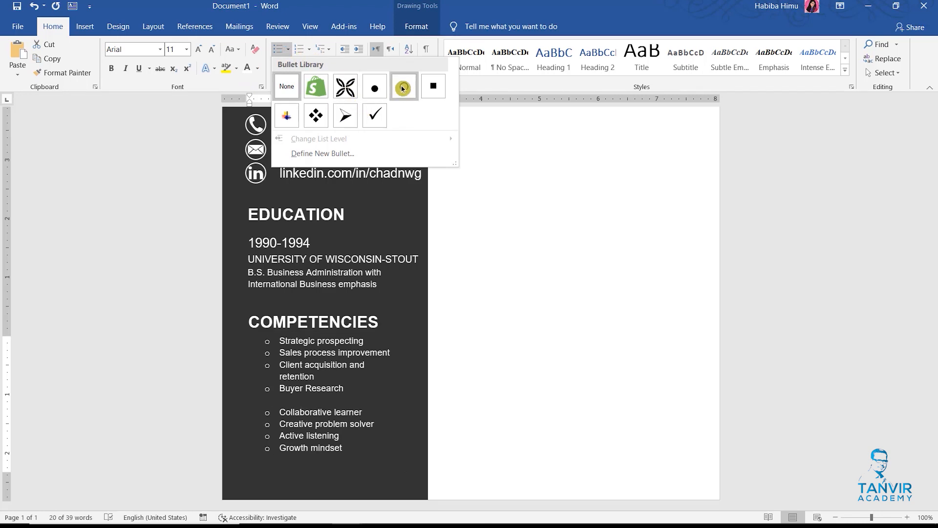
pyautogui.click(434, 88)
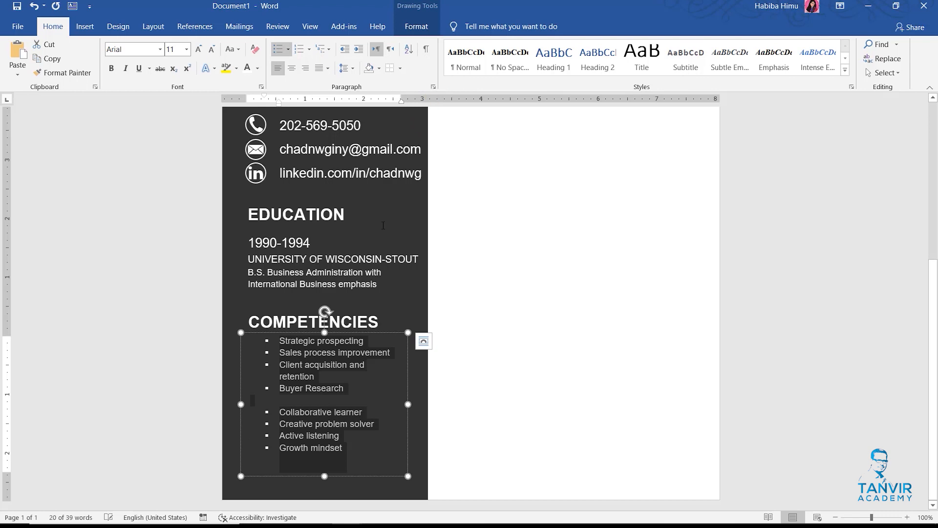
# Widen the competencies text box so each entry fits one line, increase its font size to 12, and shift it slightly left.
pyautogui.moveTo(408, 333); pyautogui.dragTo(385, 338)
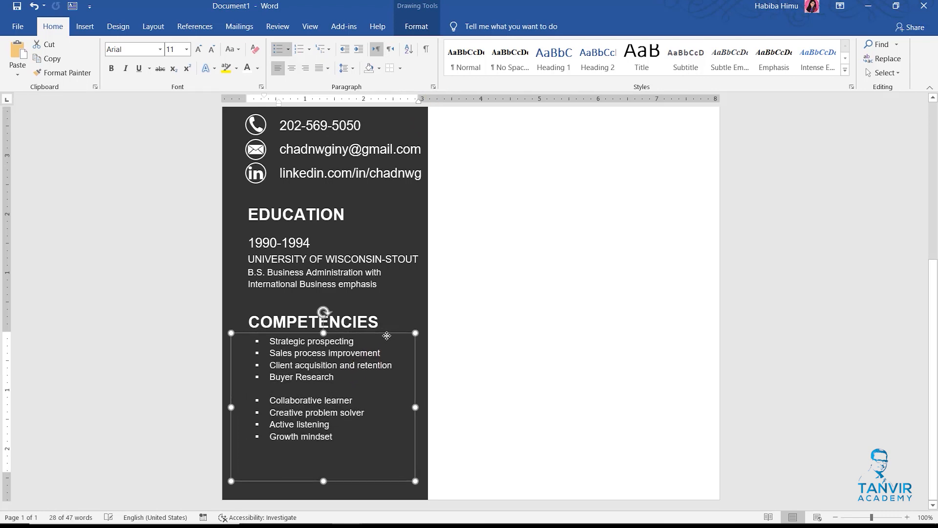
pyautogui.click(199, 51)
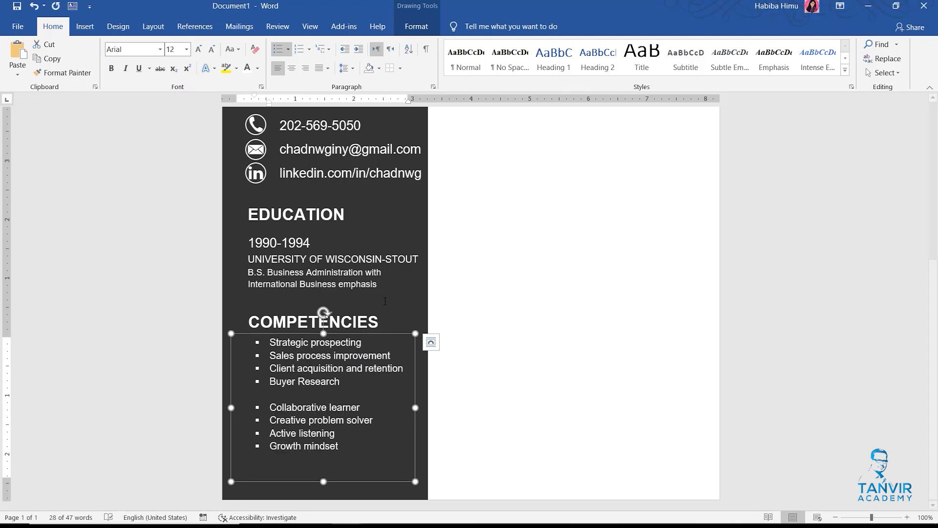
pyautogui.moveTo(387, 334); pyautogui.dragTo(381, 334)
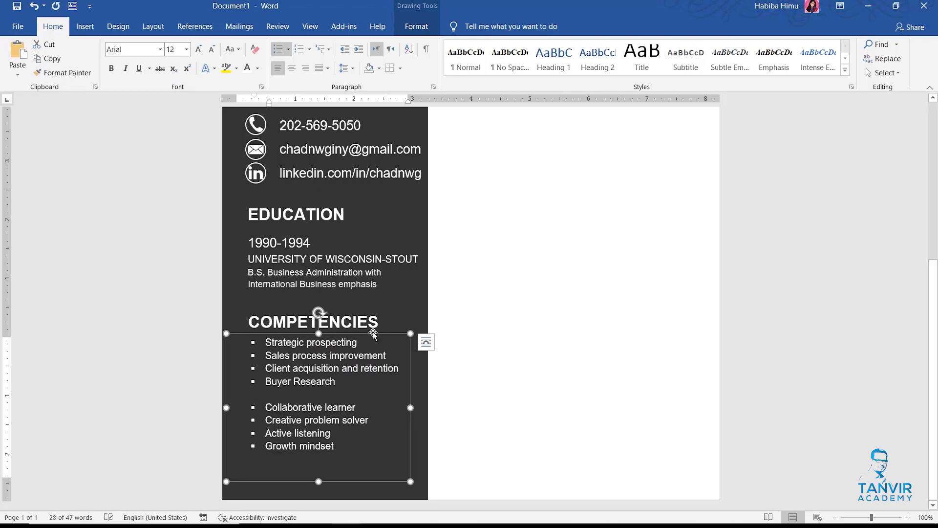
# Align the left edges of the COMPETENCIES heading and its list text box.
pyautogui.keyDown('shift'); pyautogui.click(355, 321); pyautogui.keyUp('shift')
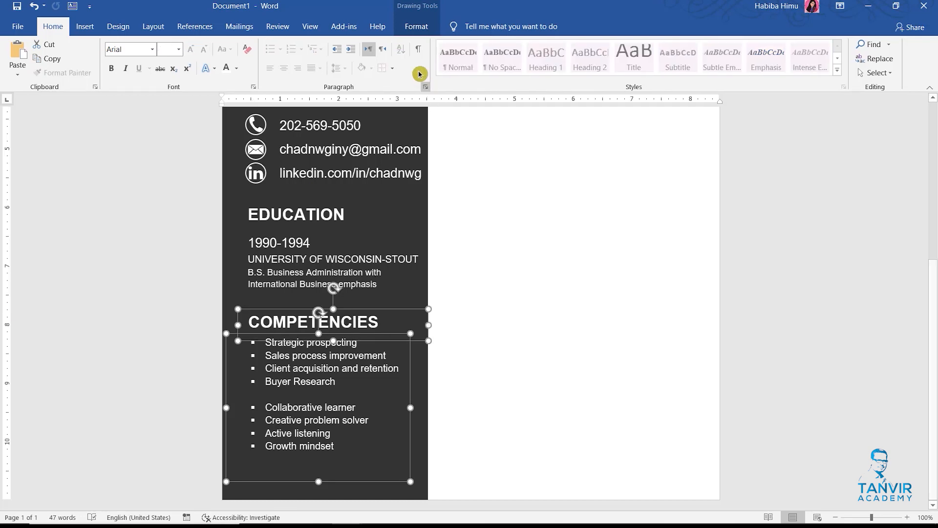
pyautogui.click(417, 27)
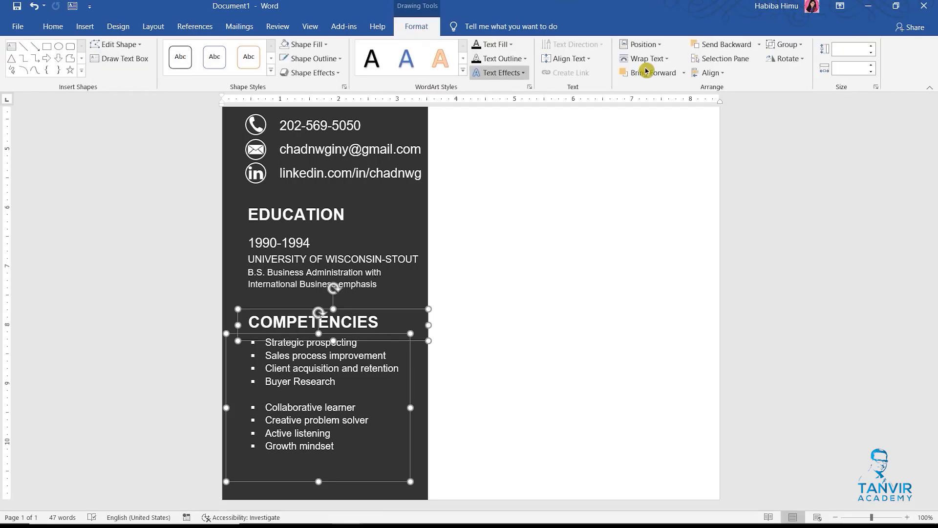
pyautogui.click(710, 73)
pyautogui.click(727, 89)
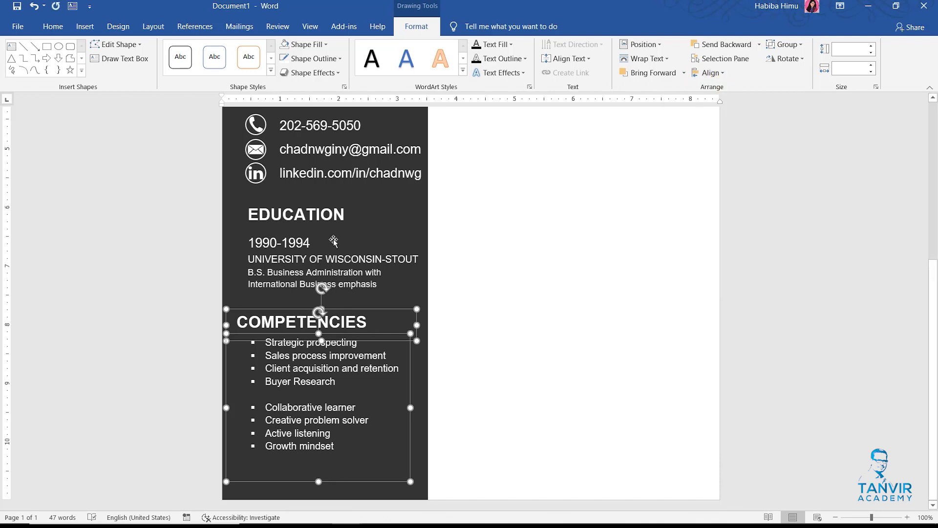
pyautogui.click(485, 361)
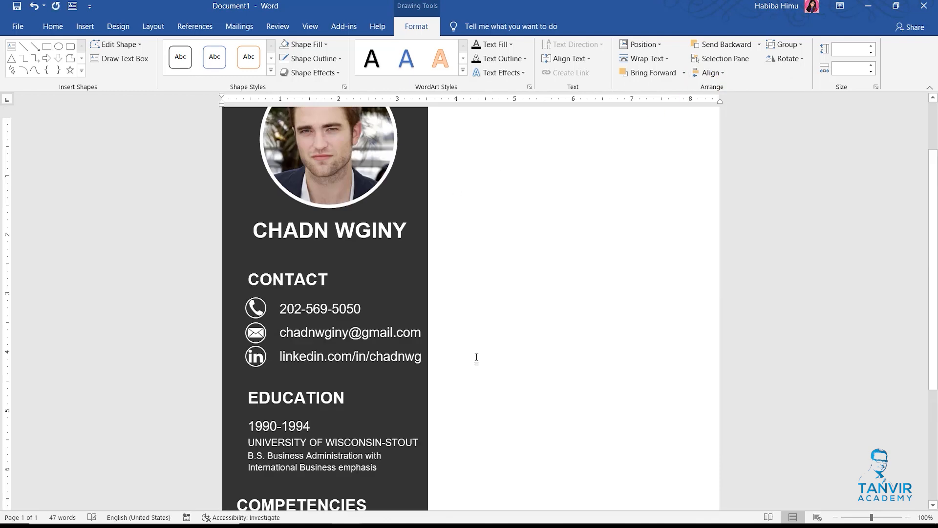
pyautogui.scroll(-7, 369, 346)
pyautogui.scroll(-1, 366, 344)
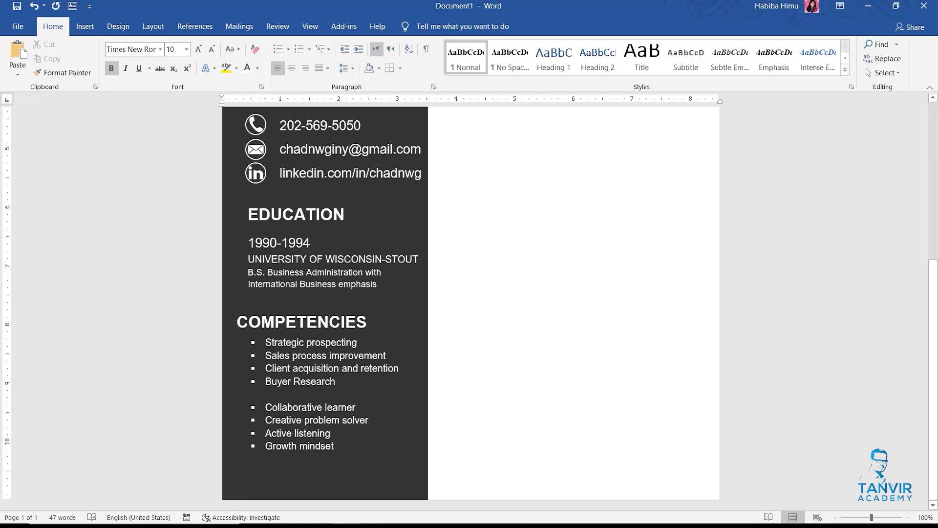
# Move the COMPETENCIES heading back into line with the EDUCATION heading.
pyautogui.click(341, 322)
pyautogui.moveTo(353, 310); pyautogui.dragTo(365, 311)
pyautogui.click(335, 357)
pyautogui.keyDown('shift'); pyautogui.click(299, 264); pyautogui.keyUp('shift')
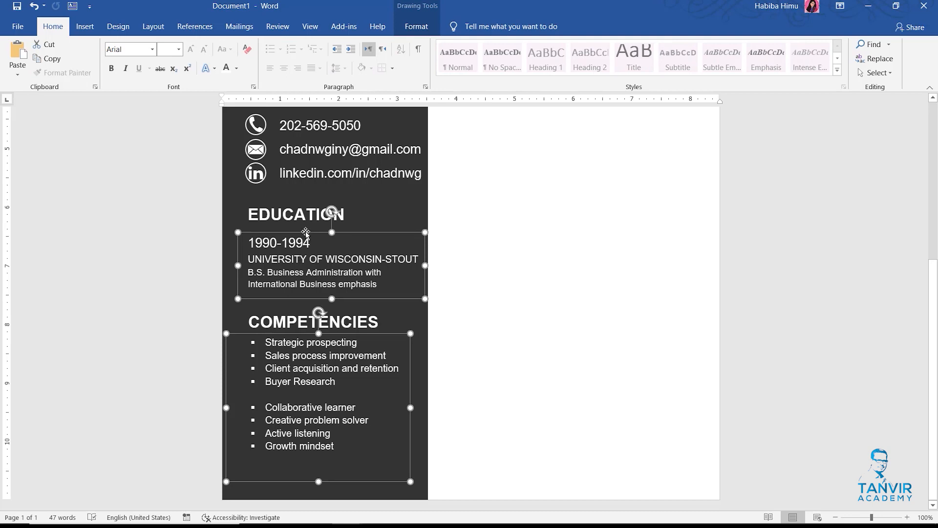
pyautogui.click(506, 365)
# Remove the blank line between Buyer Research and Collaborative learner in the competencies list.
pyautogui.keyDown('ctrl'); pyautogui.scroll(-5, 504, 364); pyautogui.keyUp('ctrl')
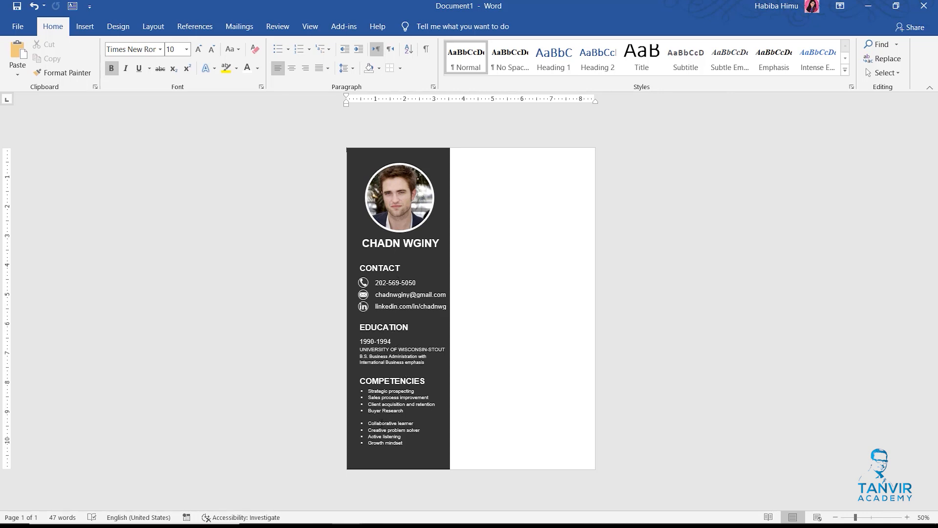
pyautogui.click(395, 439)
pyautogui.keyDown('ctrl'); pyautogui.scroll(5, 395, 440); pyautogui.keyUp('ctrl')
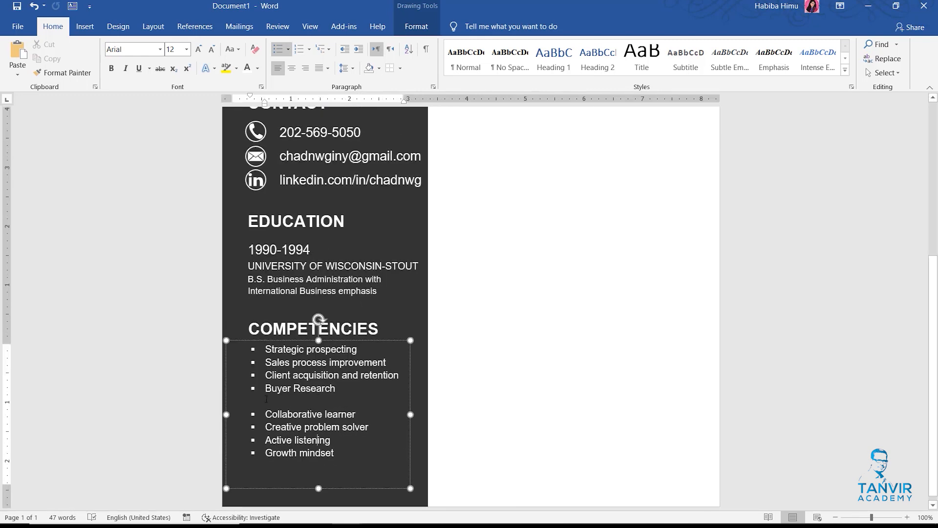
pyautogui.click(272, 395)
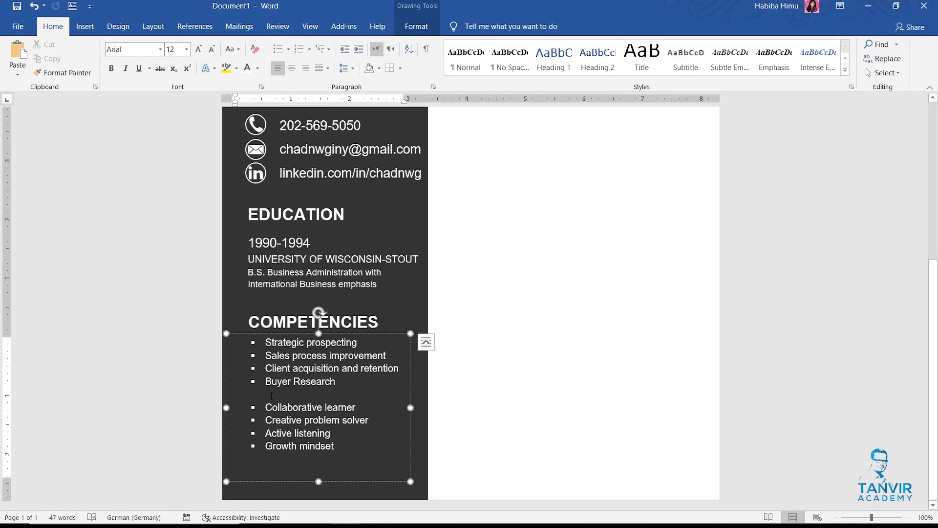
pyautogui.press('BackSpace')
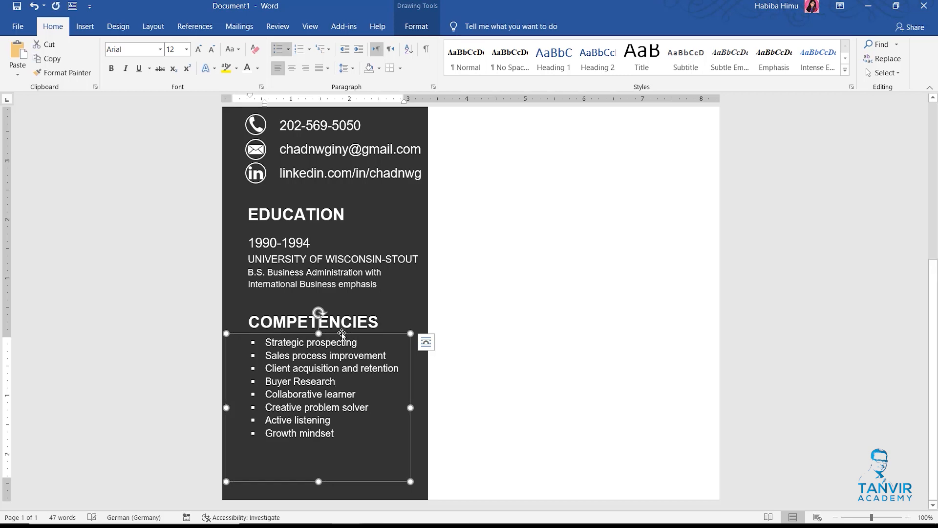
# Move the COMPETENCIES heading and list down the sidebar, and lower the EDUCATION heading and details to even out the section spacing.
pyautogui.keyDown('shift'); pyautogui.click(345, 317); pyautogui.keyUp('shift')
pyautogui.moveTo(350, 309); pyautogui.dragTo(348, 342)
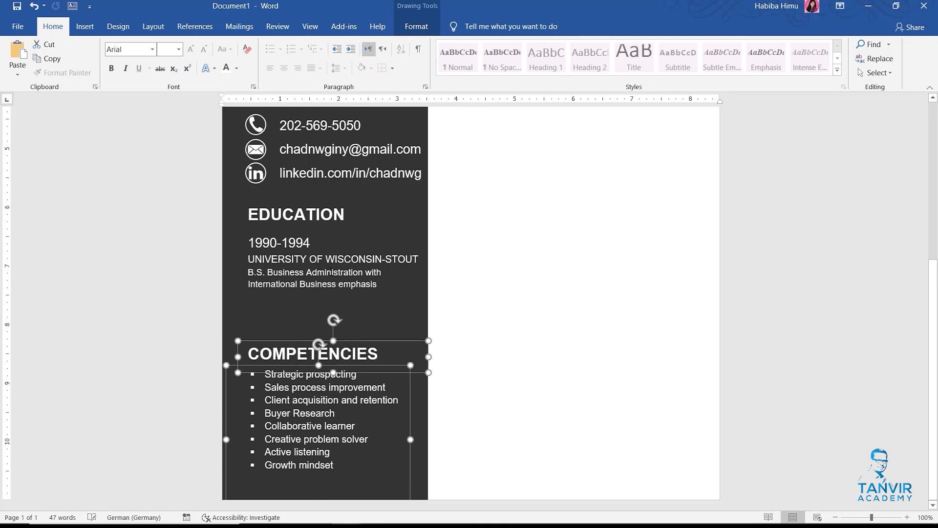
pyautogui.click(303, 233)
pyautogui.keyDown('shift'); pyautogui.click(301, 202); pyautogui.keyUp('shift')
pyautogui.moveTo(301, 202); pyautogui.dragTo(302, 225)
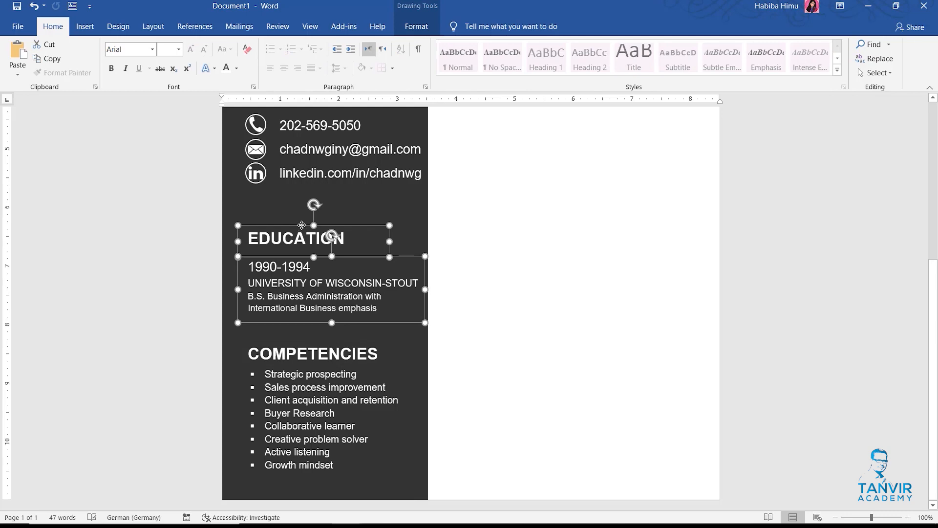
pyautogui.click(514, 291)
pyautogui.scroll(6, 475, 327)
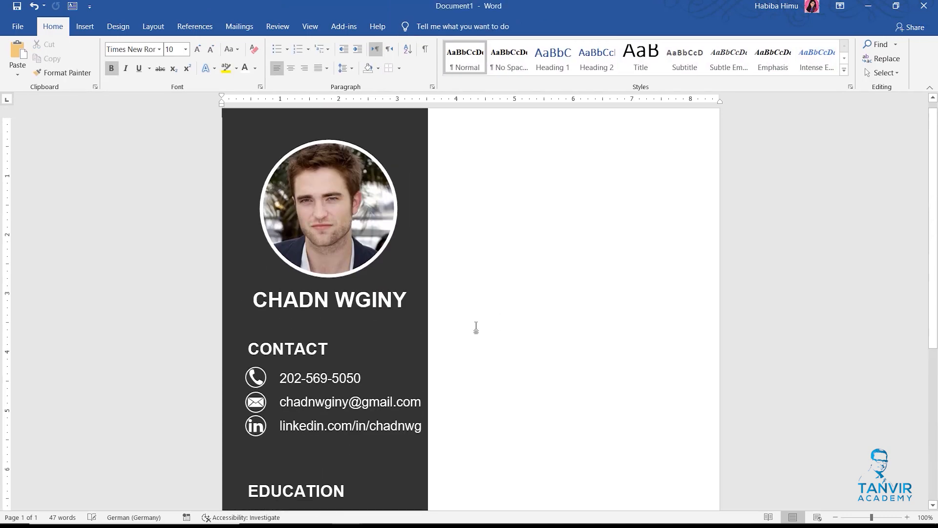
pyautogui.scroll(-4, 462, 332)
pyautogui.scroll(-3, 461, 332)
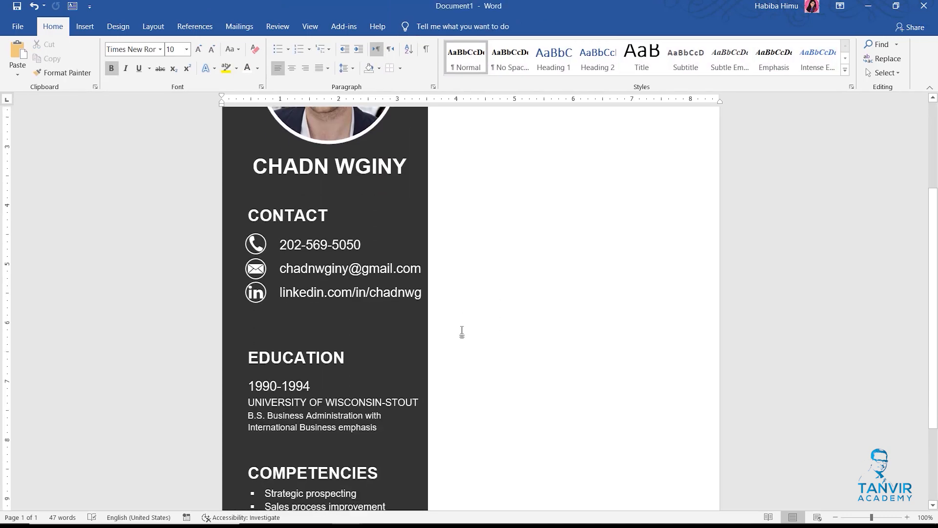